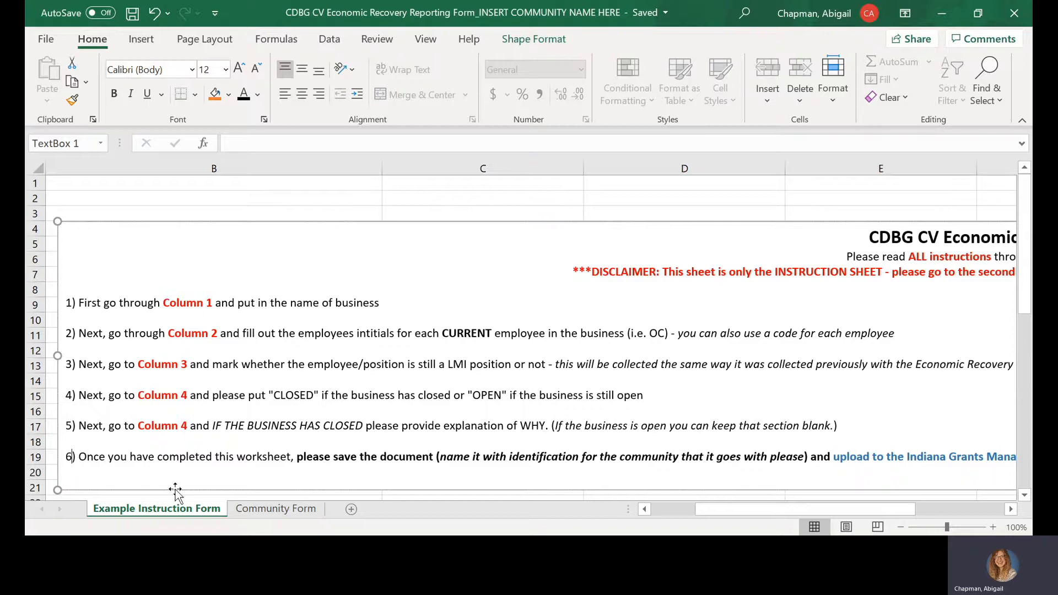
- Compare the blank Community Form sheet with the instructions and the business name column on the Example Instruction Form sheet
{"action": "left_click", "coordinate": [289, 510]}
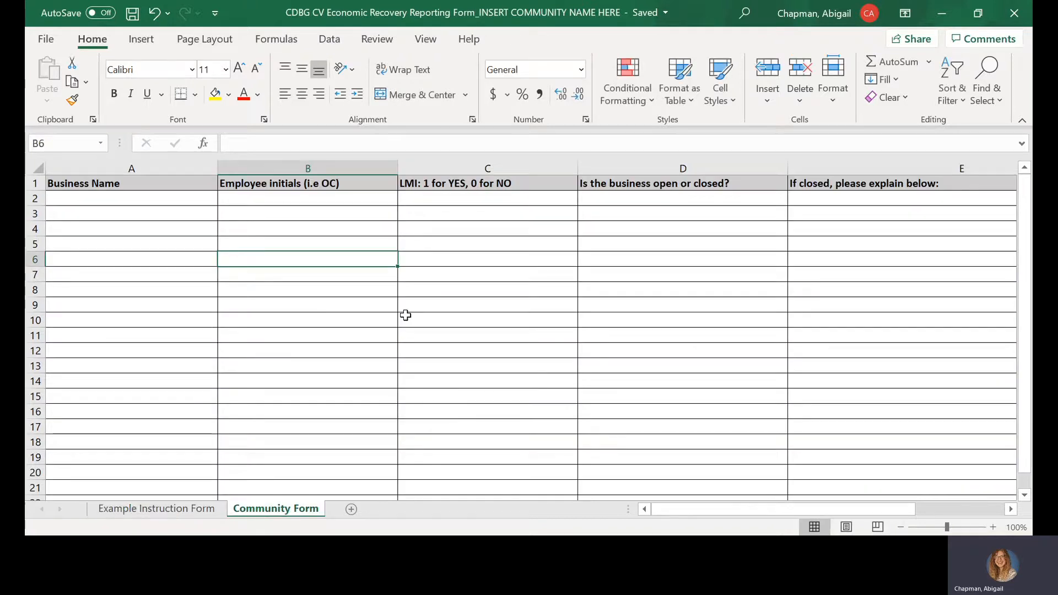
{"action": "left_click", "coordinate": [139, 509]}
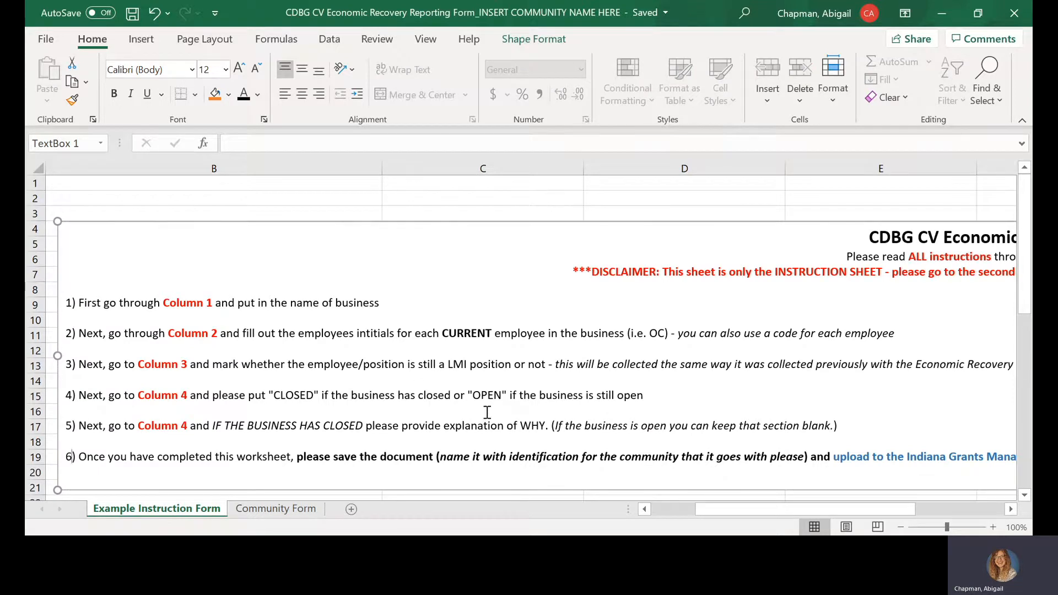
{"action": "scroll", "coordinate": [487, 412], "scroll_direction": "down", "scroll_amount": 1}
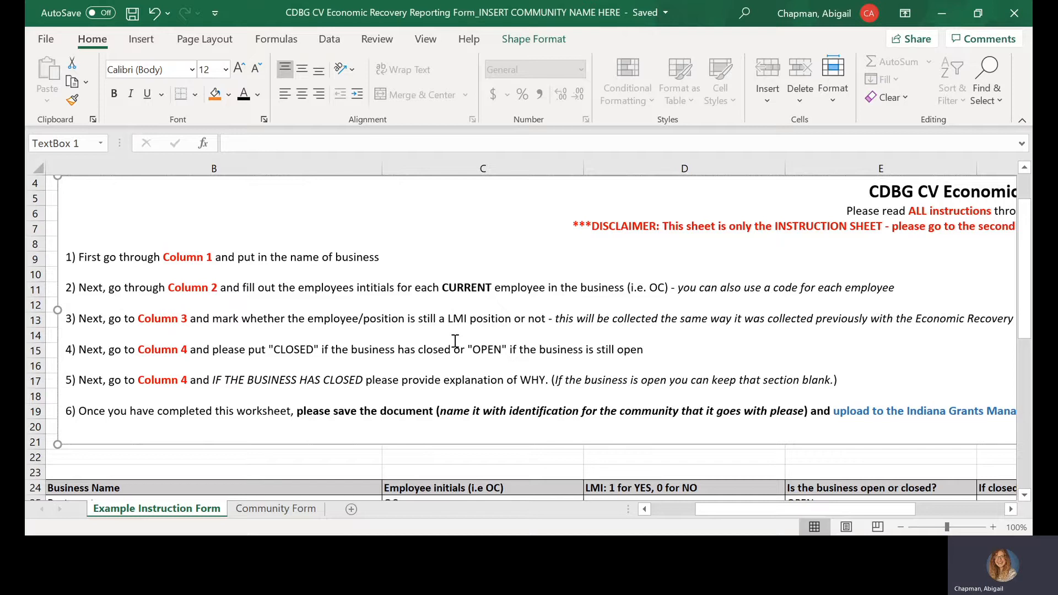
{"action": "scroll", "coordinate": [423, 358], "scroll_direction": "down", "scroll_amount": 1}
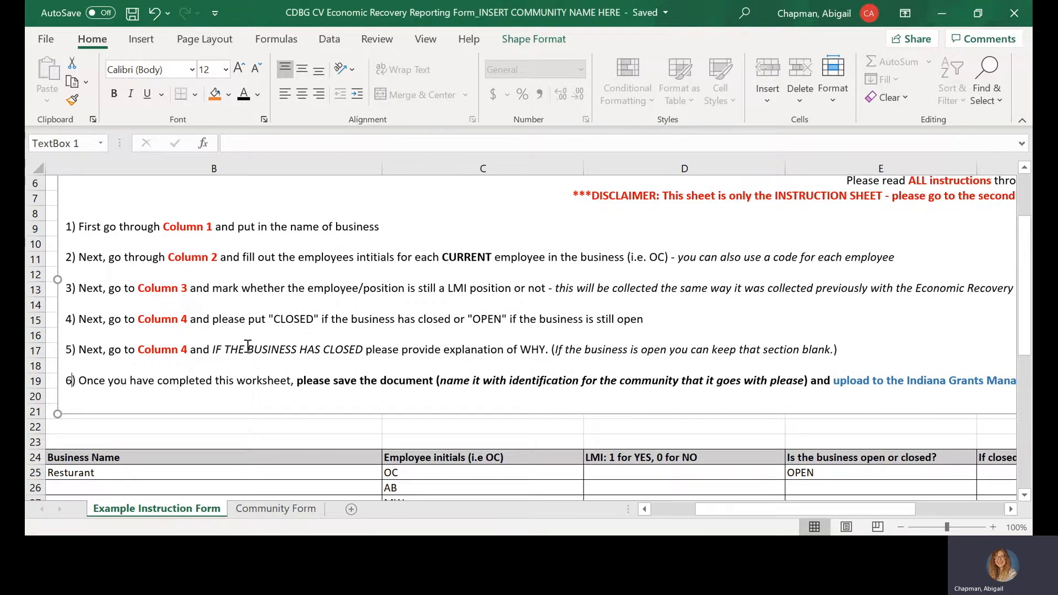
{"action": "scroll", "coordinate": [248, 346], "scroll_direction": "down", "scroll_amount": 1}
{"action": "scroll", "coordinate": [248, 346], "scroll_direction": "down", "scroll_amount": 1}
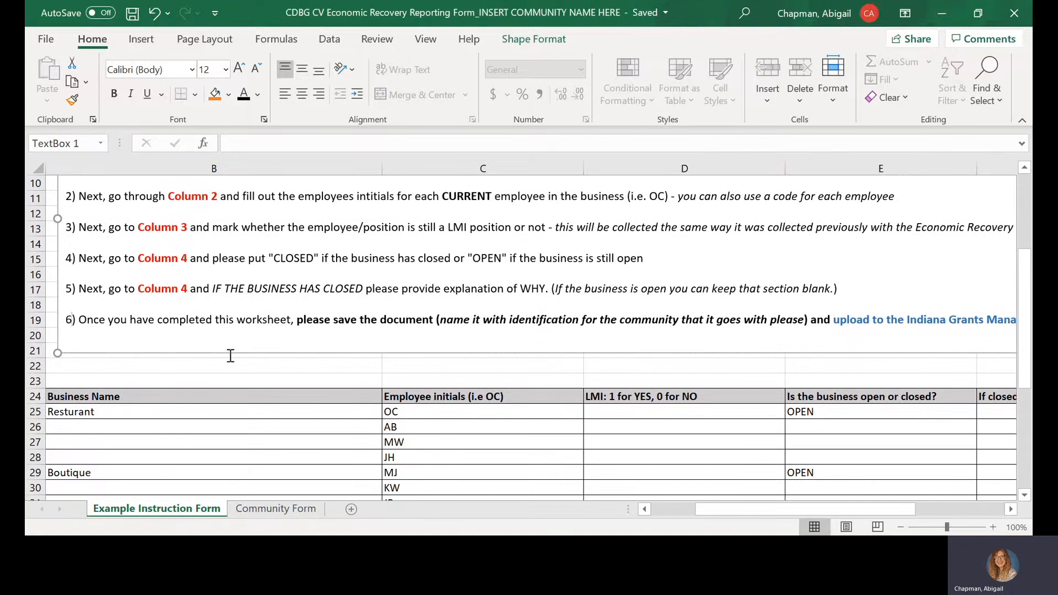
{"action": "scroll", "coordinate": [266, 325], "scroll_direction": "up", "scroll_amount": 1}
{"action": "scroll", "coordinate": [267, 325], "scroll_direction": "down", "scroll_amount": 3}
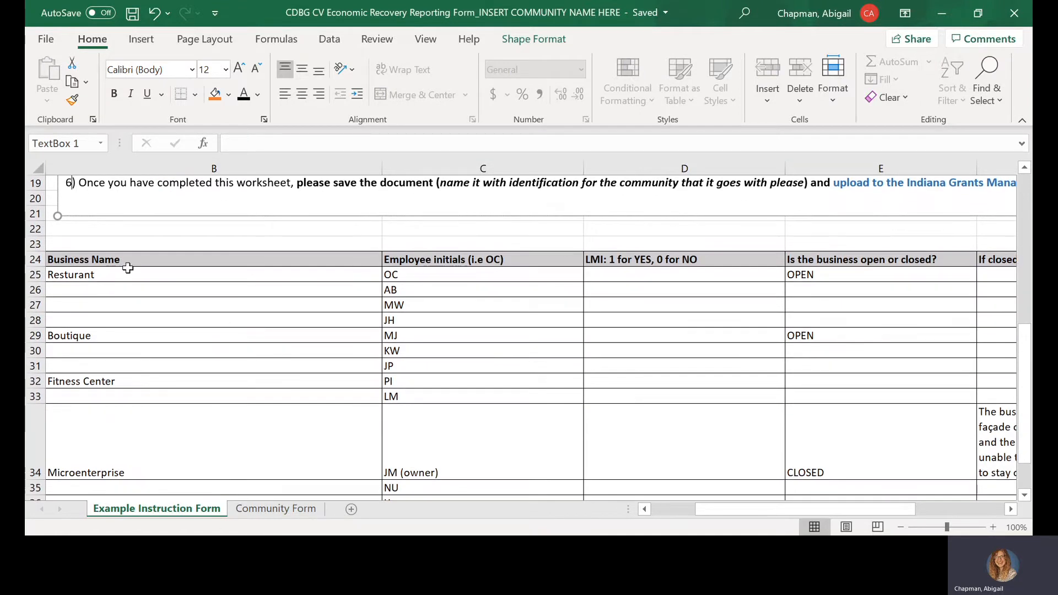
{"action": "scroll", "coordinate": [246, 325], "scroll_direction": "up", "scroll_amount": 3}
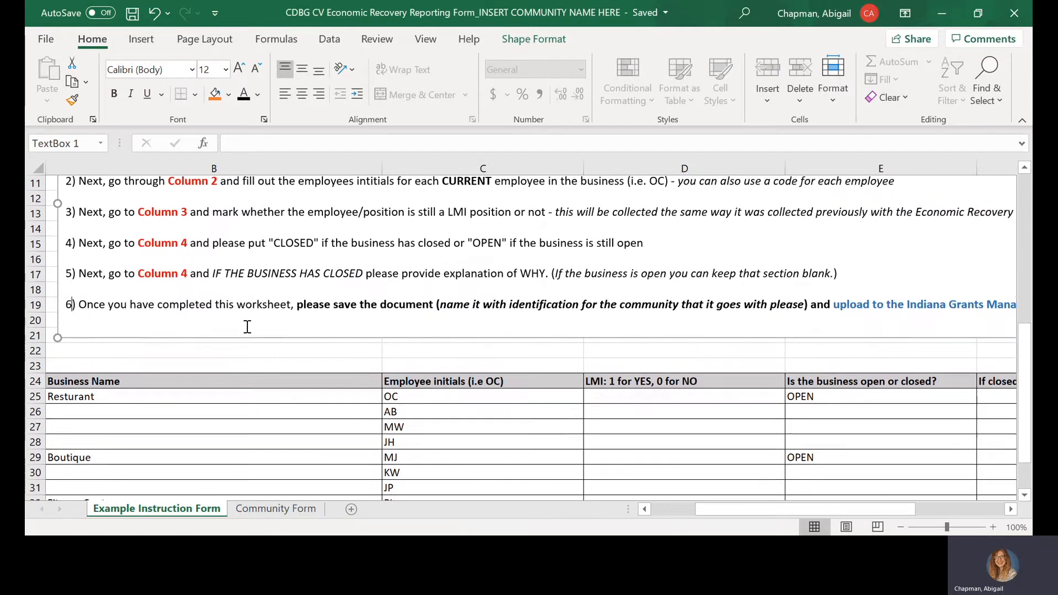
{"action": "scroll", "coordinate": [246, 327], "scroll_direction": "up", "scroll_amount": 1}
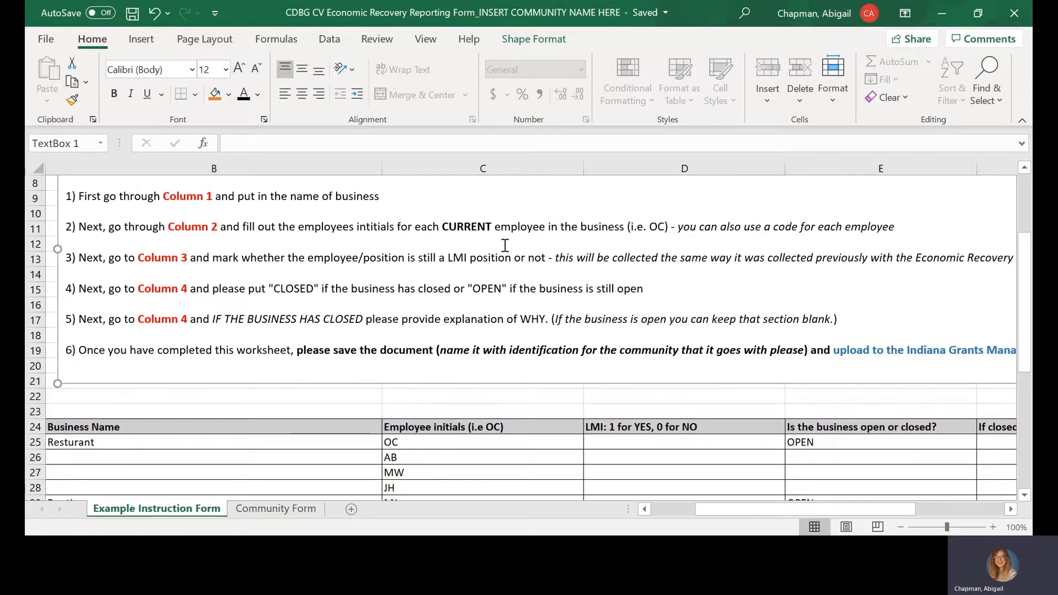
- Examine how the employee initials are listed in the example table, alongside the written instructions for Column 2
{"action": "scroll", "coordinate": [505, 244], "scroll_direction": "down", "scroll_amount": 2}
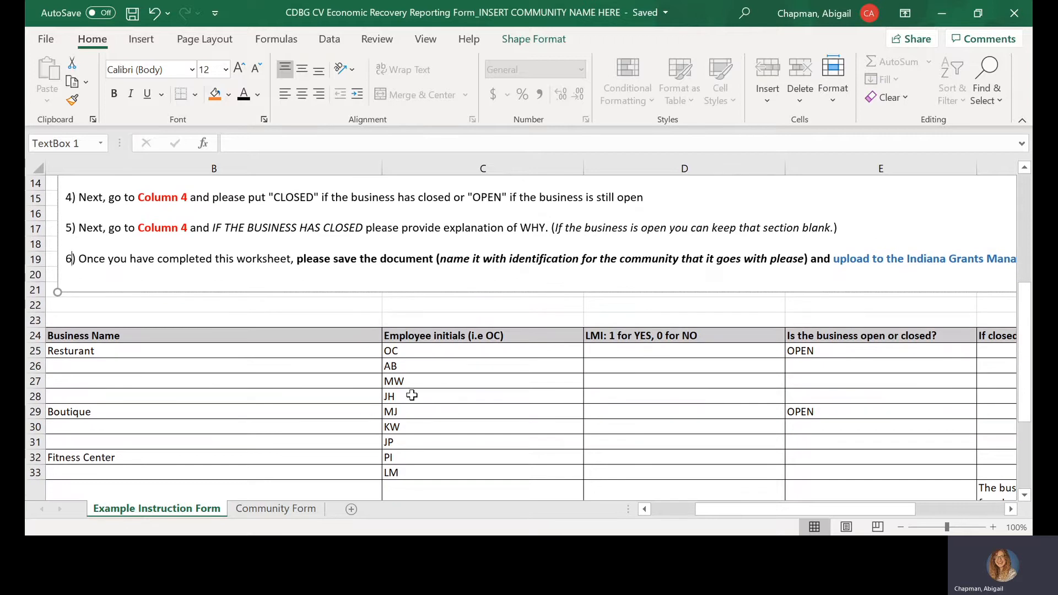
{"action": "scroll", "coordinate": [410, 394], "scroll_direction": "down", "scroll_amount": 2}
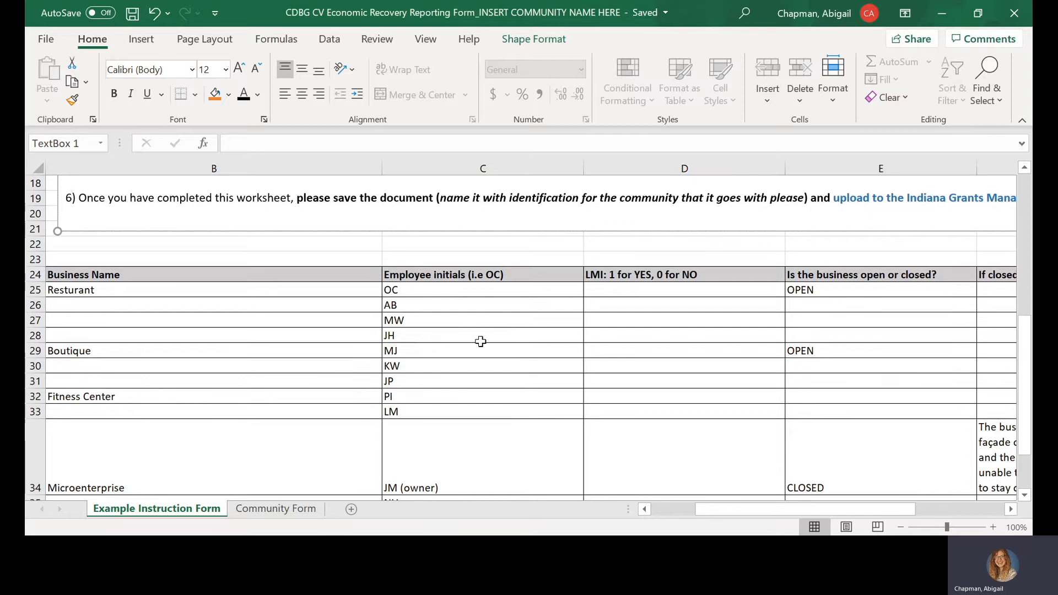
{"action": "scroll", "coordinate": [481, 341], "scroll_direction": "up", "scroll_amount": 3}
{"action": "scroll", "coordinate": [507, 361], "scroll_direction": "down", "scroll_amount": 1}
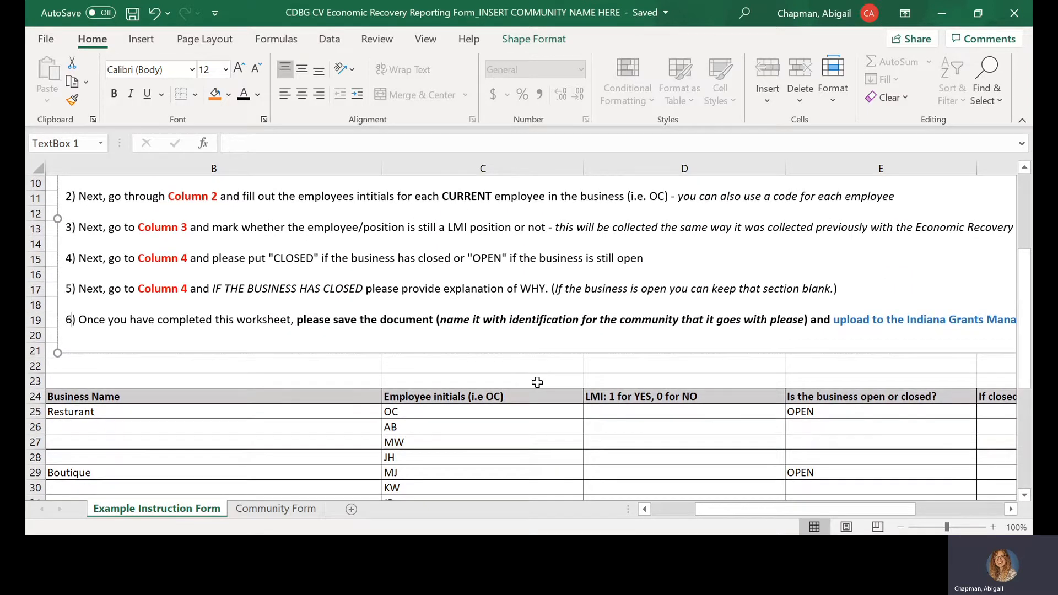
{"action": "scroll", "coordinate": [537, 382], "scroll_direction": "up", "scroll_amount": 1}
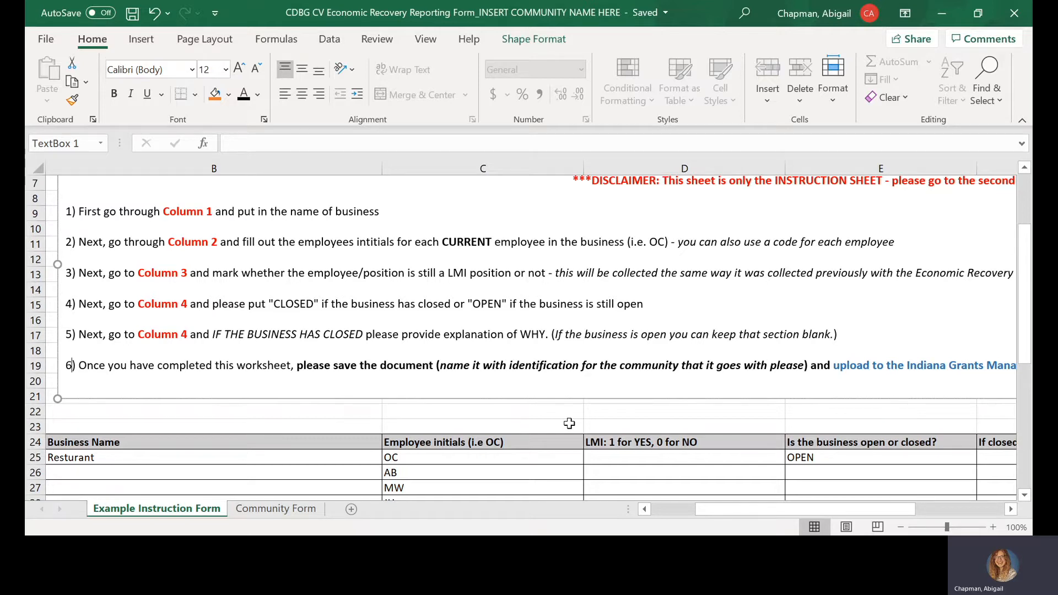
{"action": "scroll", "coordinate": [499, 328], "scroll_direction": "down", "scroll_amount": 1}
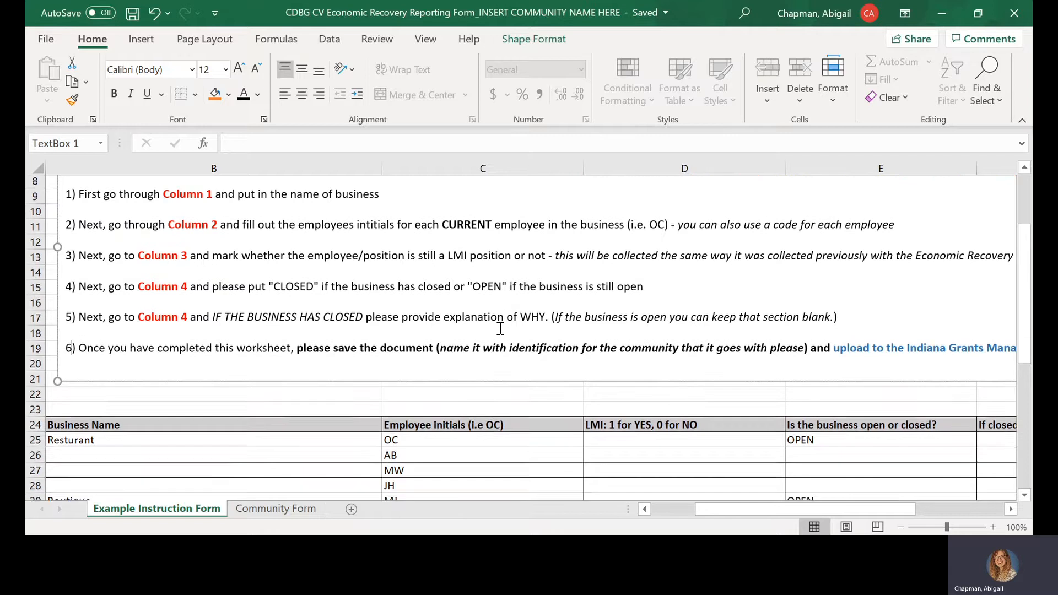
{"action": "scroll", "coordinate": [558, 321], "scroll_direction": "down", "scroll_amount": 1}
{"action": "scroll", "coordinate": [467, 420], "scroll_direction": "down", "scroll_amount": 3}
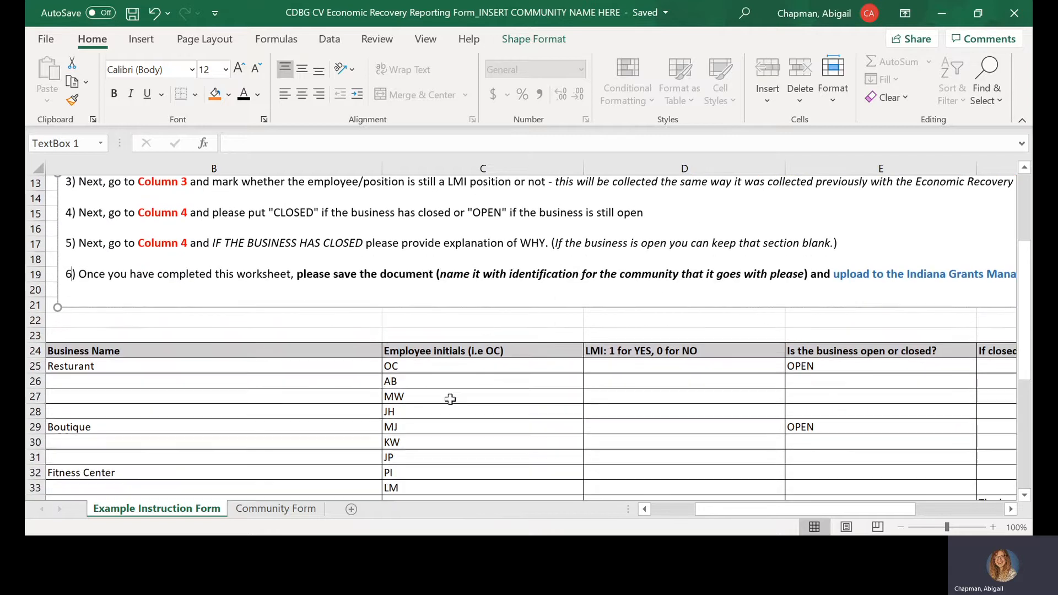
- Fill the example table's LMI column for the four restaurant employees in D25:D28 with 1, 0, 0 and 1
{"action": "scroll", "coordinate": [471, 385], "scroll_direction": "up", "scroll_amount": 5}
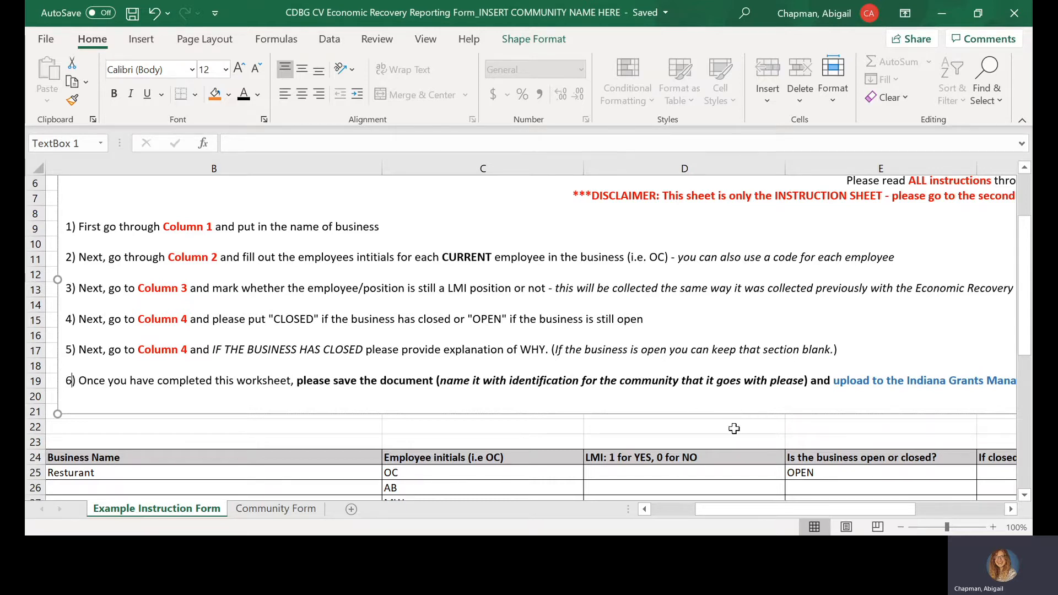
{"action": "scroll", "coordinate": [729, 424], "scroll_direction": "down", "scroll_amount": 1}
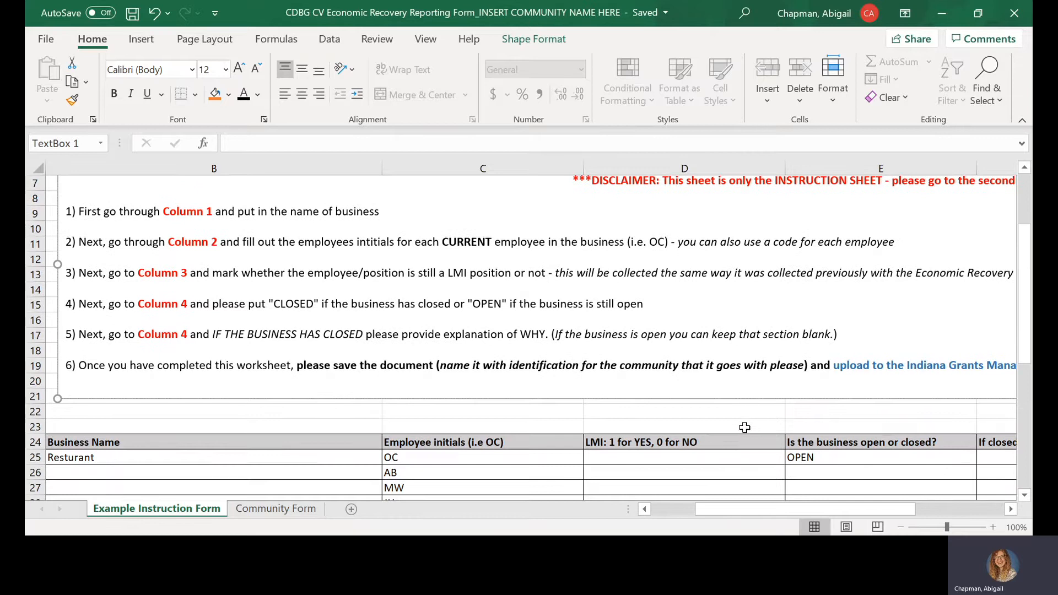
{"action": "scroll", "coordinate": [744, 424], "scroll_direction": "down", "scroll_amount": 3}
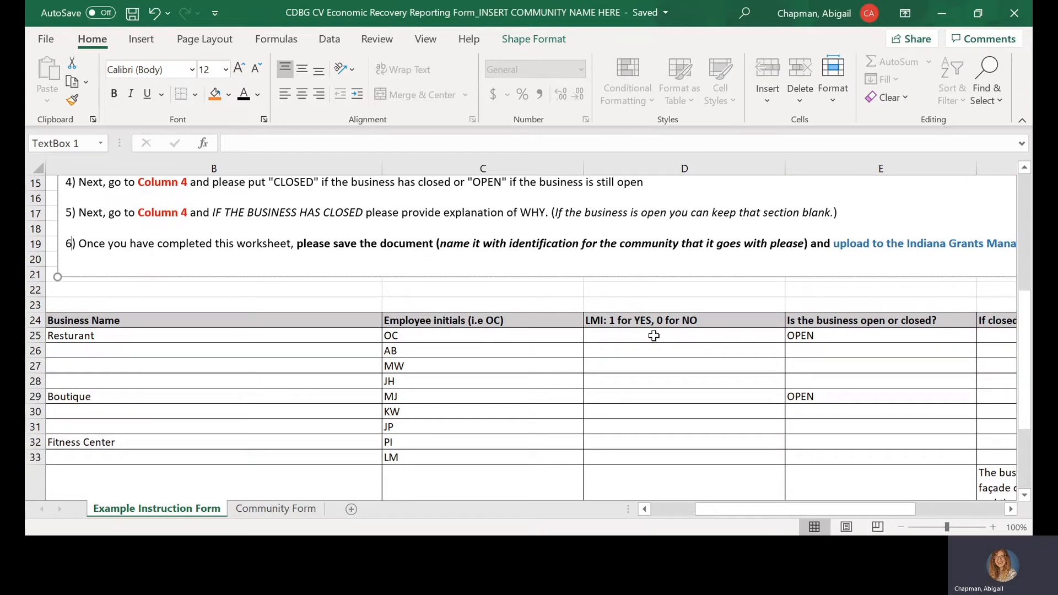
{"action": "left_click", "coordinate": [658, 339]}
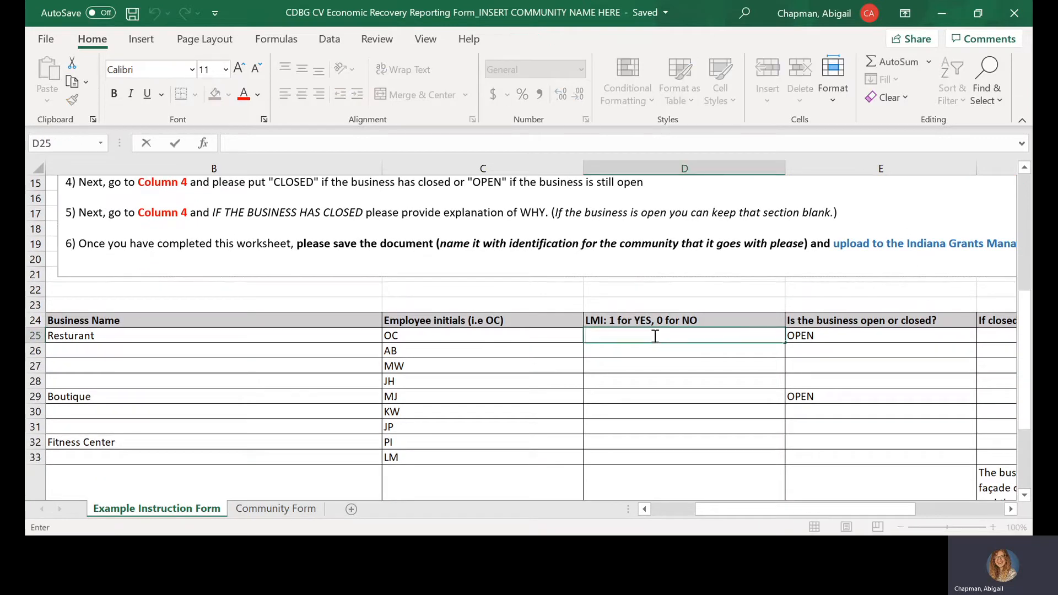
{"action": "type", "text": "1"}
{"action": "key", "text": "Return"}
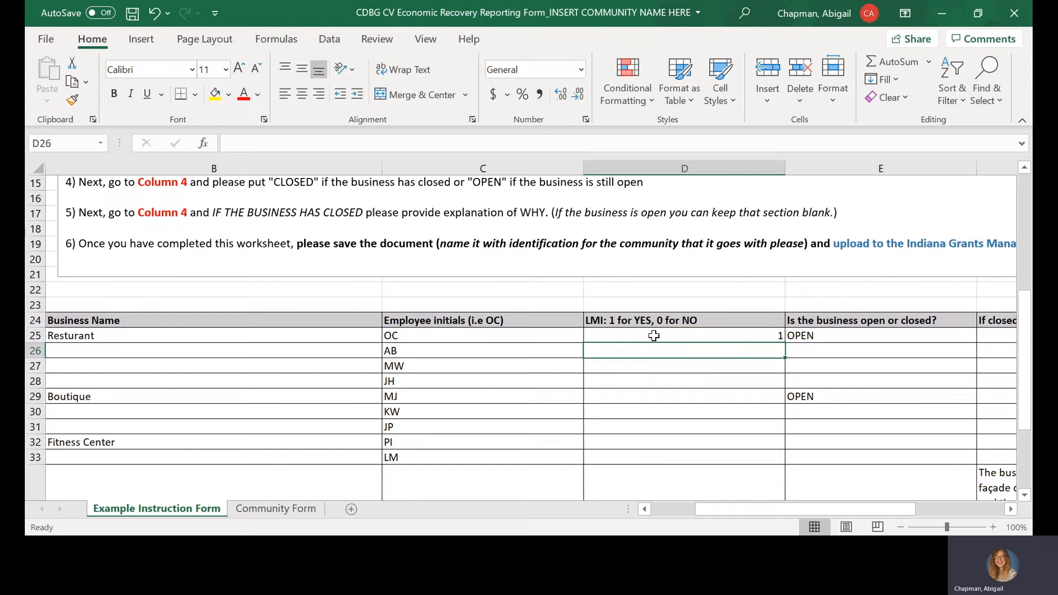
{"action": "type", "text": "0"}
{"action": "key", "text": "Return"}
{"action": "type", "text": "0"}
{"action": "key", "text": "Return"}
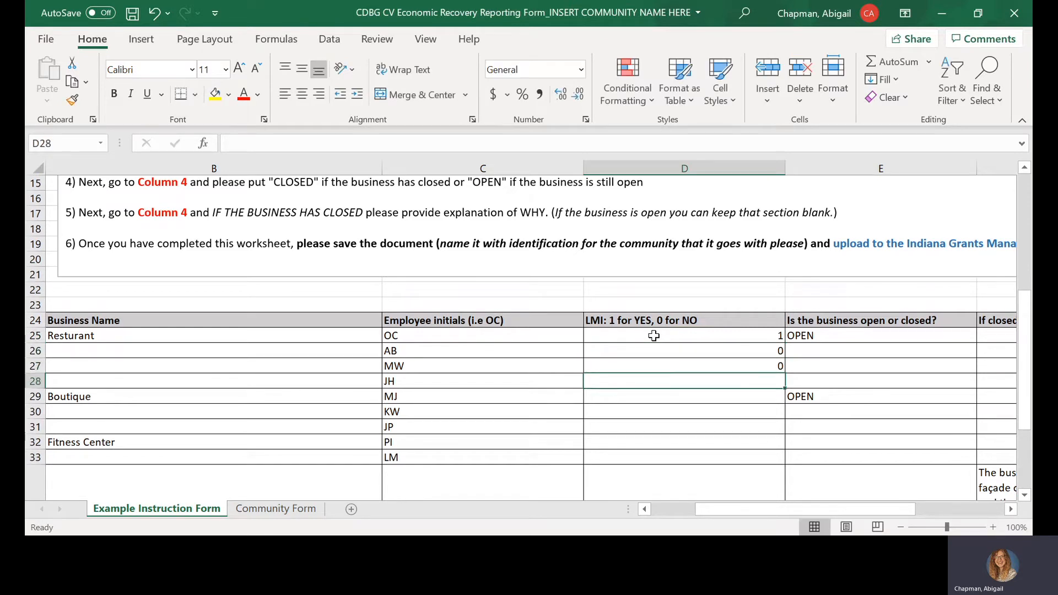
{"action": "type", "text": "1"}
{"action": "key", "text": "Return"}
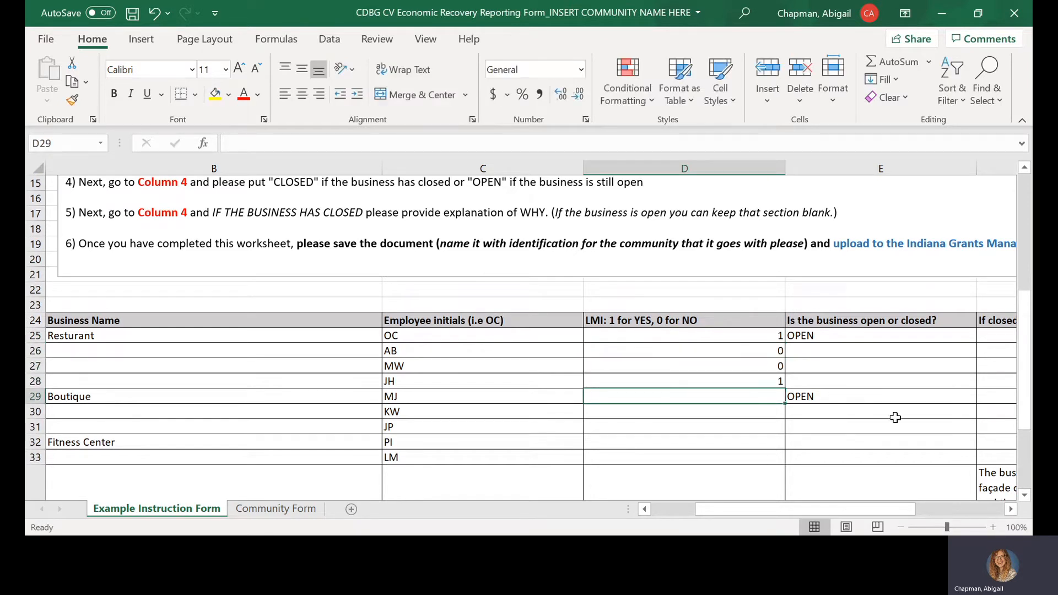
- Review the example table's open or closed status column and the written explanation for the closed microenterprise
{"action": "scroll", "coordinate": [938, 415], "scroll_direction": "up", "scroll_amount": 1}
{"action": "scroll", "coordinate": [897, 378], "scroll_direction": "up", "scroll_amount": 4}
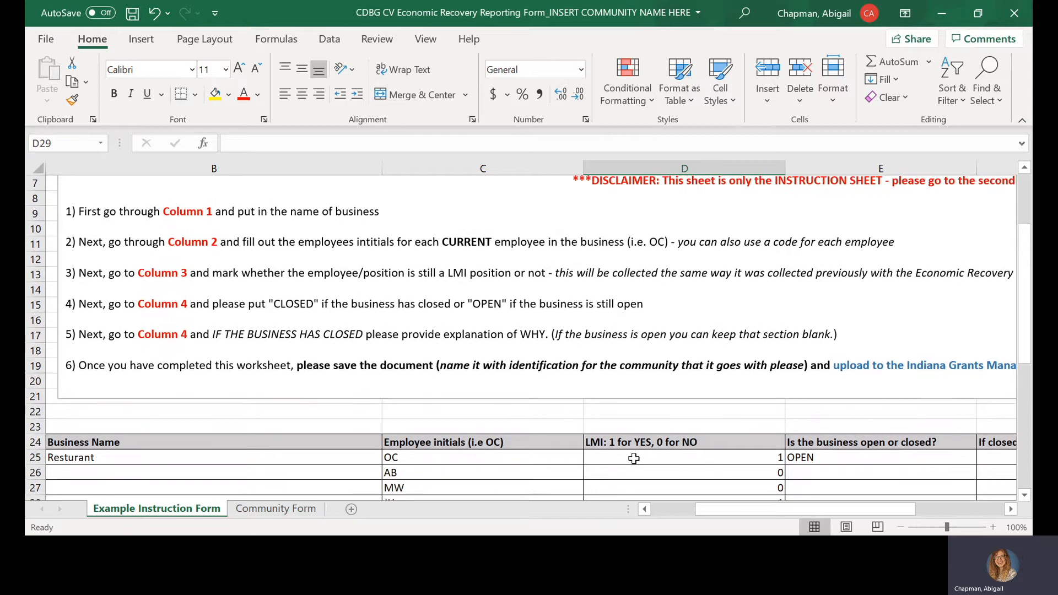
{"action": "scroll", "coordinate": [673, 442], "scroll_direction": "right", "scroll_amount": 2}
{"action": "scroll", "coordinate": [826, 457], "scroll_direction": "left", "scroll_amount": 2}
{"action": "scroll", "coordinate": [900, 451], "scroll_direction": "down", "scroll_amount": 2}
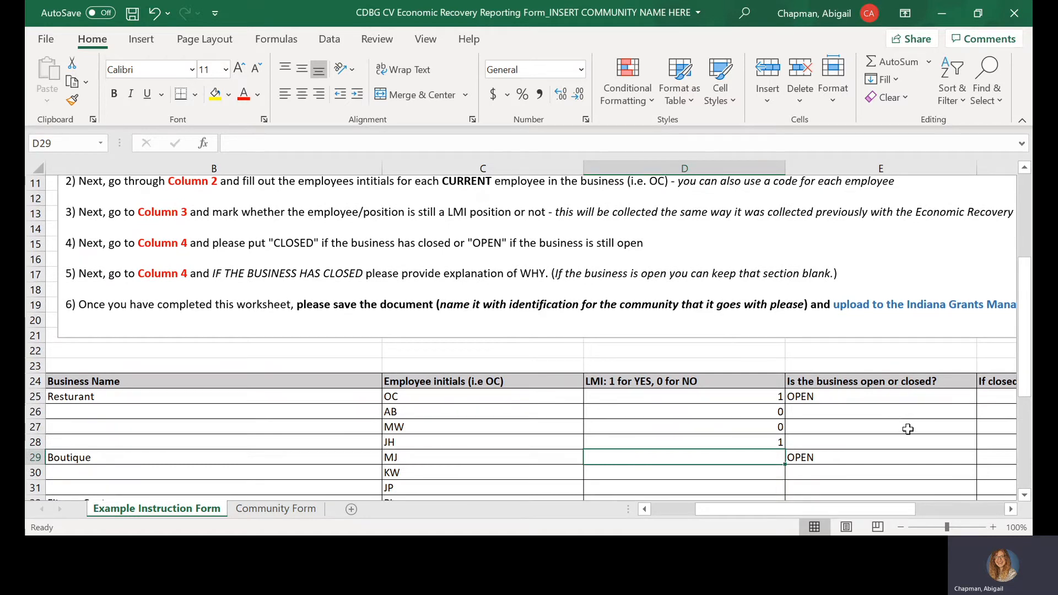
{"action": "scroll", "coordinate": [908, 429], "scroll_direction": "down", "scroll_amount": 3}
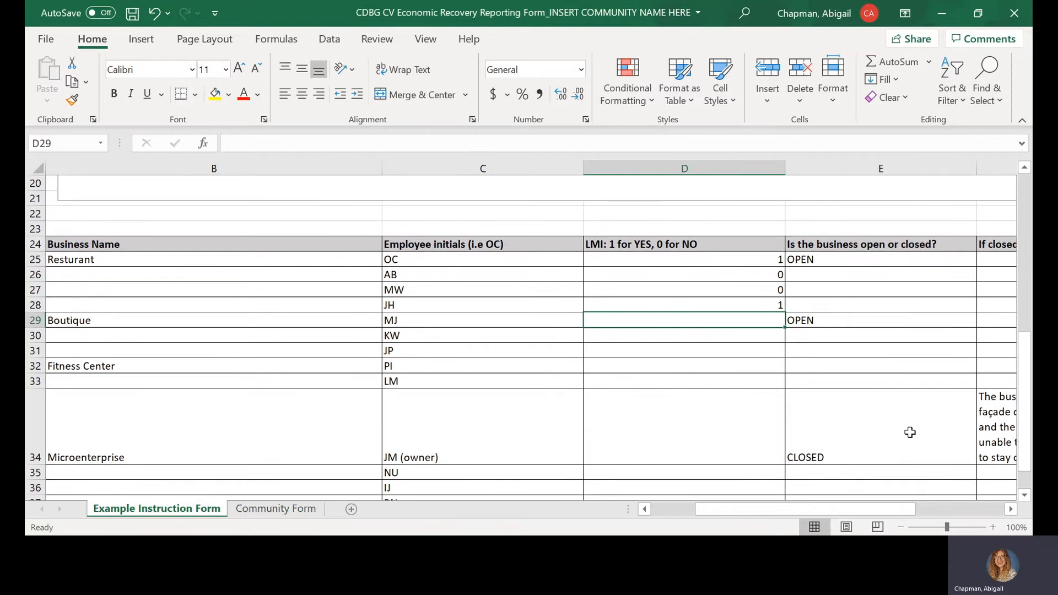
{"action": "scroll", "coordinate": [909, 431], "scroll_direction": "right", "scroll_amount": 3}
{"action": "scroll", "coordinate": [909, 431], "scroll_direction": "right", "scroll_amount": 3}
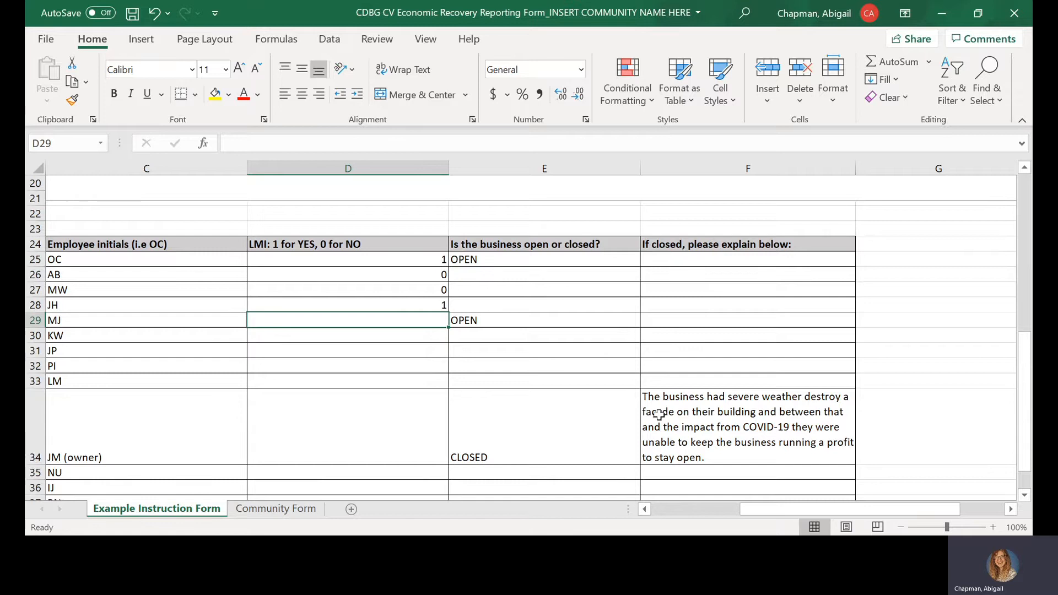
- Check the instructions on business status and closure explanations against the matching columns of the example table
{"action": "scroll", "coordinate": [477, 316], "scroll_direction": "up", "scroll_amount": 4}
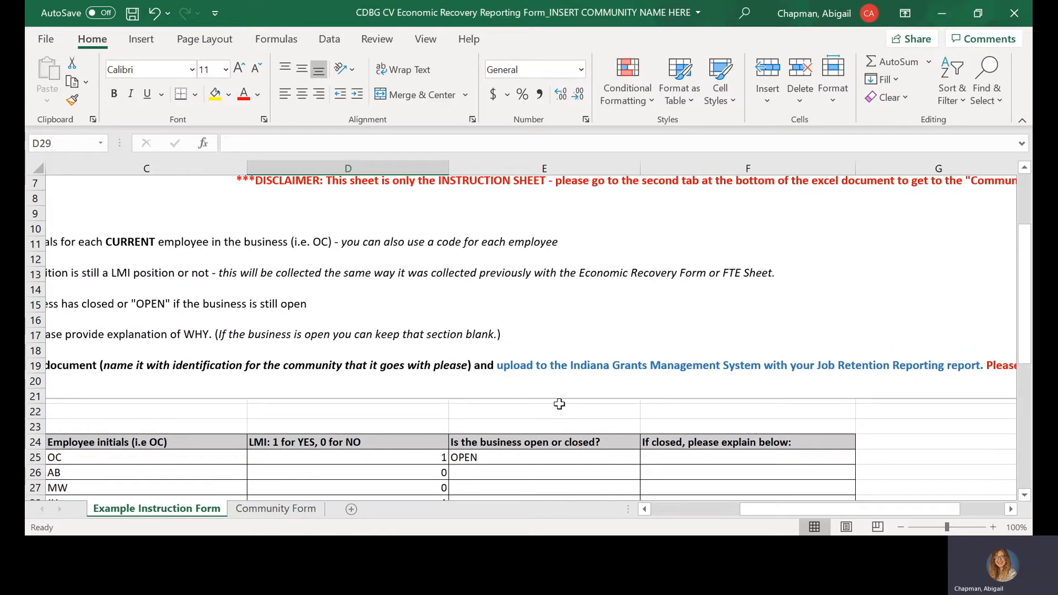
{"action": "scroll", "coordinate": [558, 415], "scroll_direction": "left", "scroll_amount": 3}
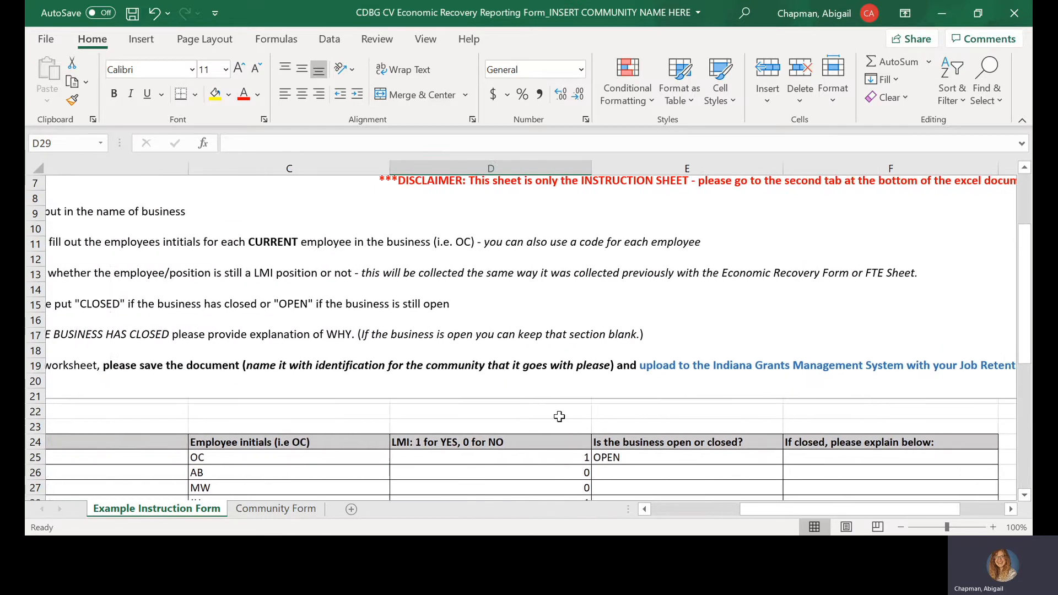
{"action": "scroll", "coordinate": [558, 416], "scroll_direction": "right", "scroll_amount": 3}
{"action": "scroll", "coordinate": [475, 400], "scroll_direction": "left", "scroll_amount": 3}
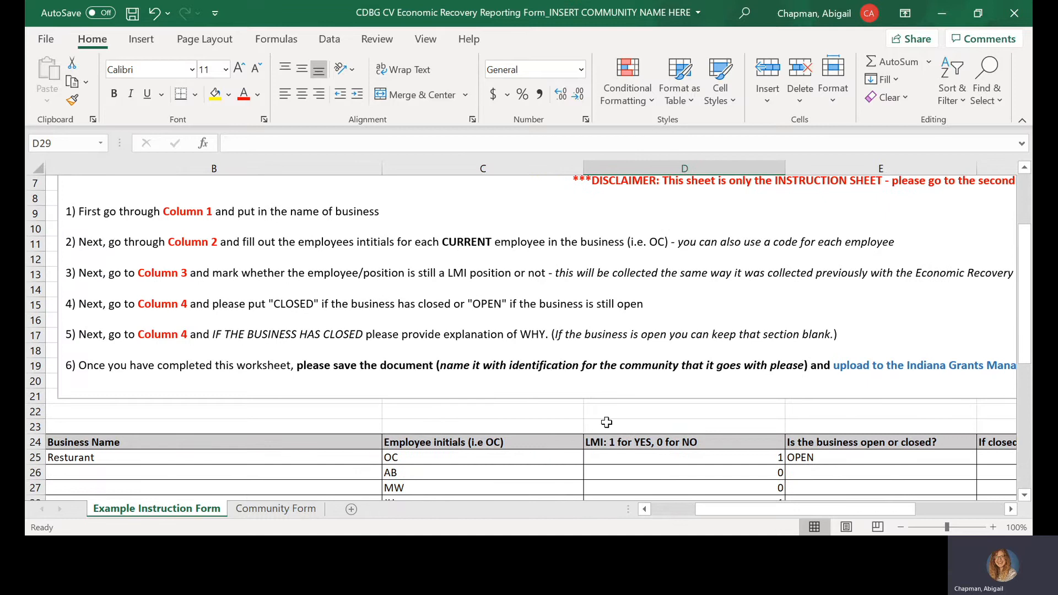
{"action": "scroll", "coordinate": [606, 422], "scroll_direction": "down", "scroll_amount": 2}
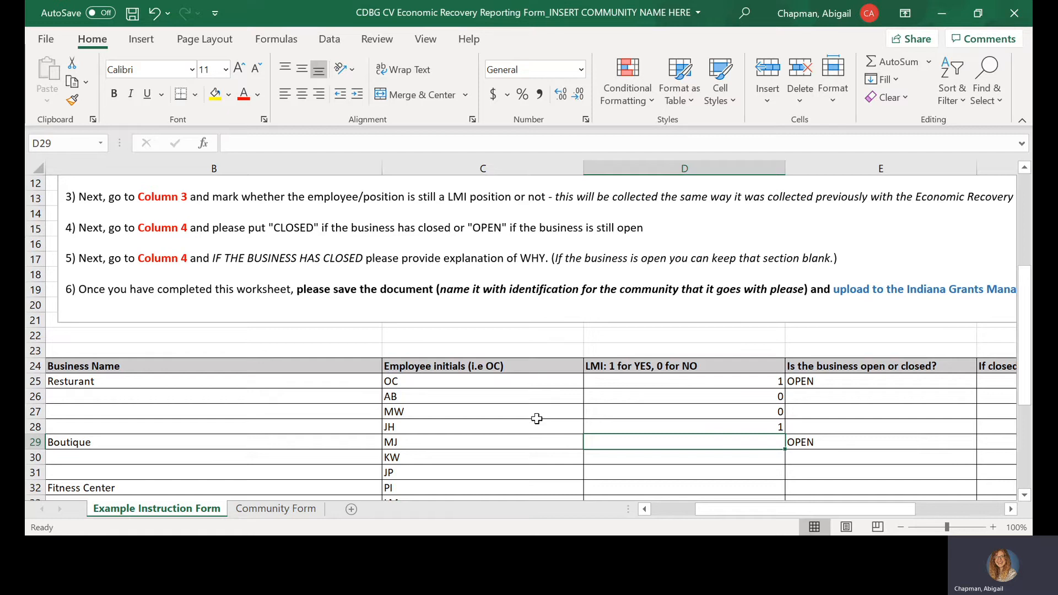
{"action": "scroll", "coordinate": [845, 463], "scroll_direction": "right", "scroll_amount": 3}
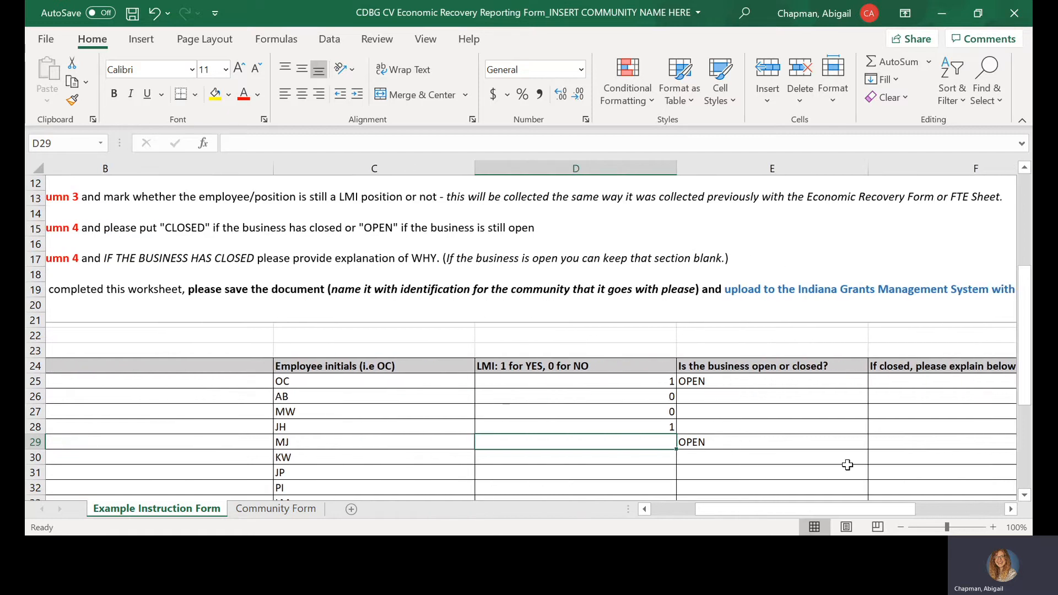
{"action": "scroll", "coordinate": [939, 441], "scroll_direction": "left", "scroll_amount": 3}
{"action": "scroll", "coordinate": [940, 441], "scroll_direction": "right", "scroll_amount": 3}
{"action": "scroll", "coordinate": [940, 440], "scroll_direction": "left", "scroll_amount": 4}
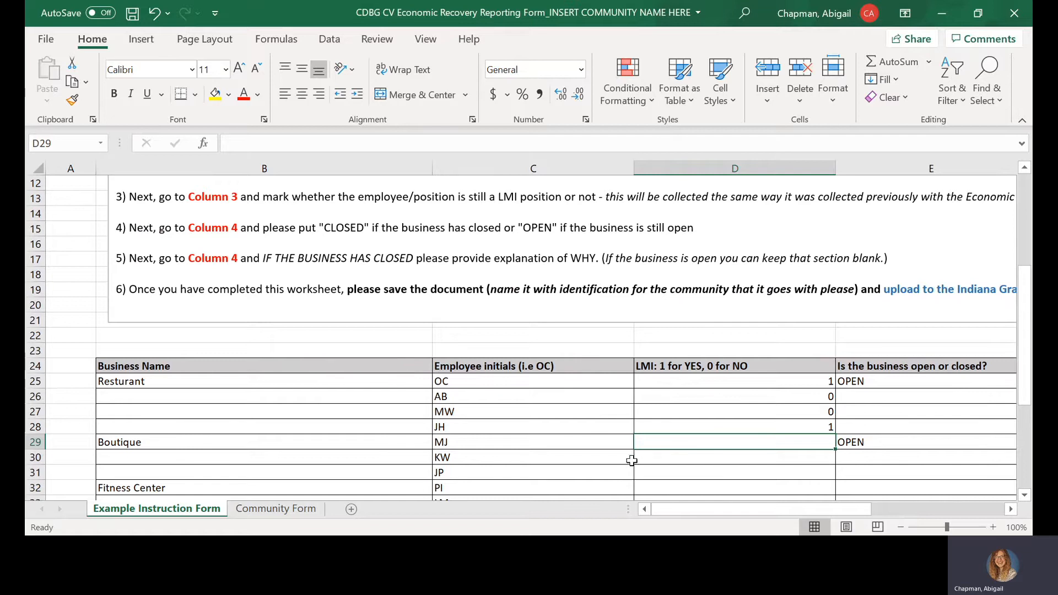
- Look over the remaining example rows and read instruction 6 on naming, saving and uploading the completed worksheet
{"action": "scroll", "coordinate": [548, 416], "scroll_direction": "down", "scroll_amount": 3}
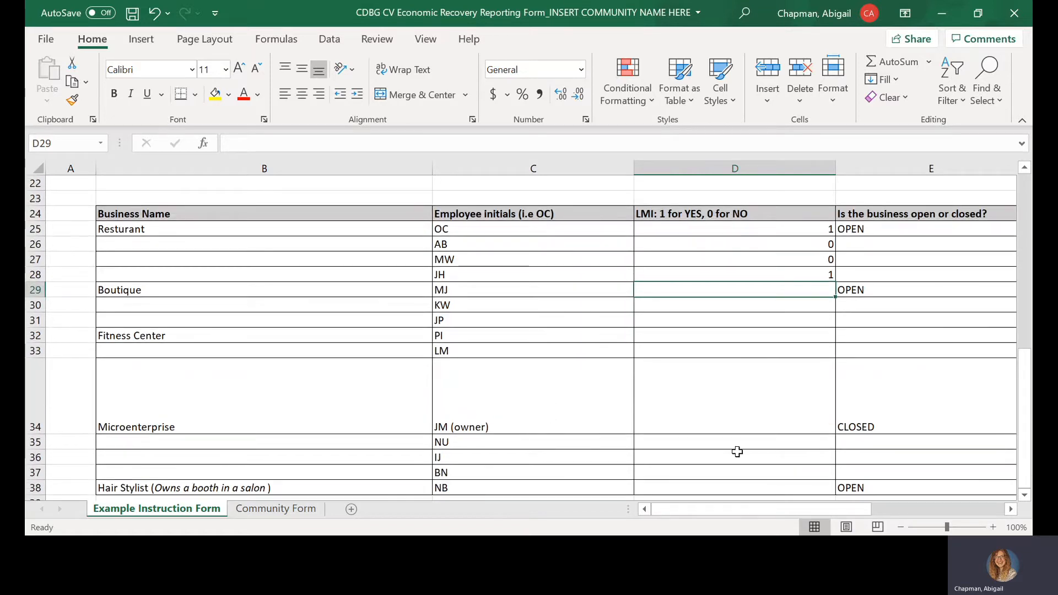
{"action": "scroll", "coordinate": [736, 451], "scroll_direction": "right", "scroll_amount": 2}
{"action": "scroll", "coordinate": [737, 452], "scroll_direction": "left", "scroll_amount": 2}
{"action": "scroll", "coordinate": [737, 451], "scroll_direction": "up", "scroll_amount": 6}
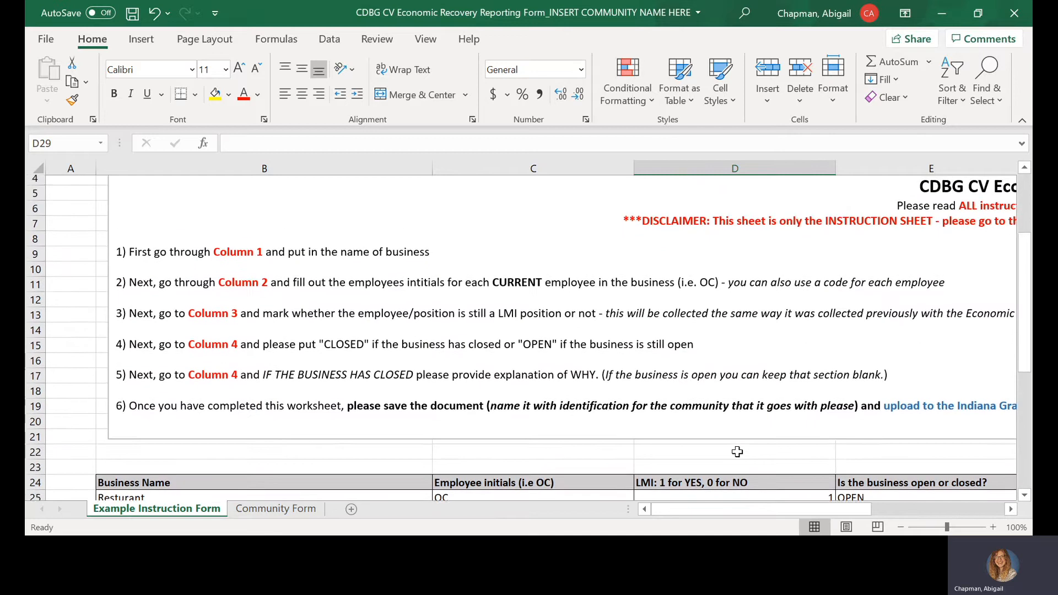
{"action": "scroll", "coordinate": [737, 451], "scroll_direction": "right", "scroll_amount": 2}
{"action": "scroll", "coordinate": [737, 452], "scroll_direction": "left", "scroll_amount": 2}
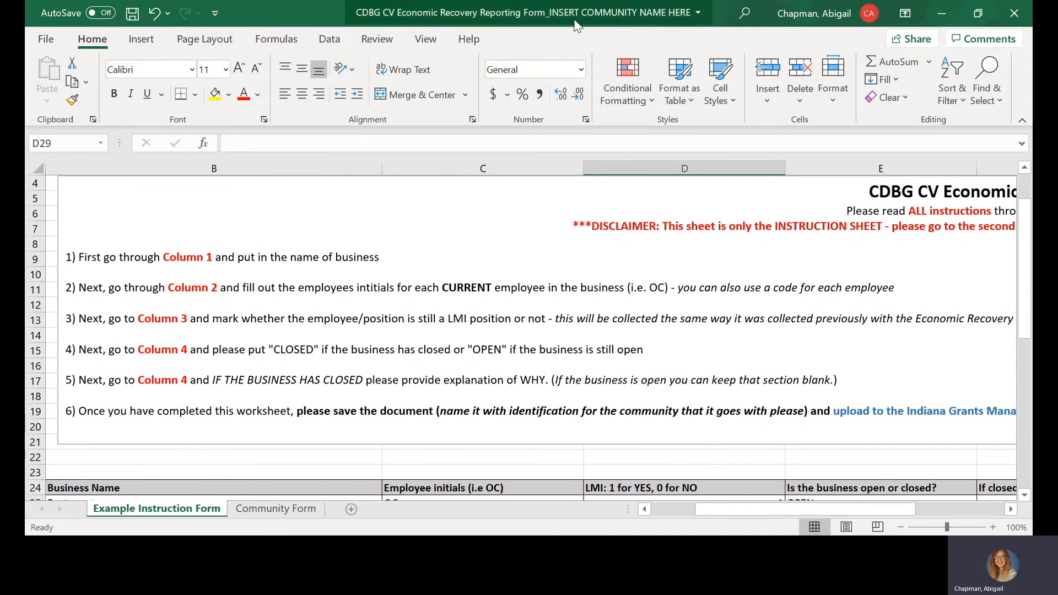
{"action": "scroll", "coordinate": [795, 462], "scroll_direction": "right", "scroll_amount": 3}
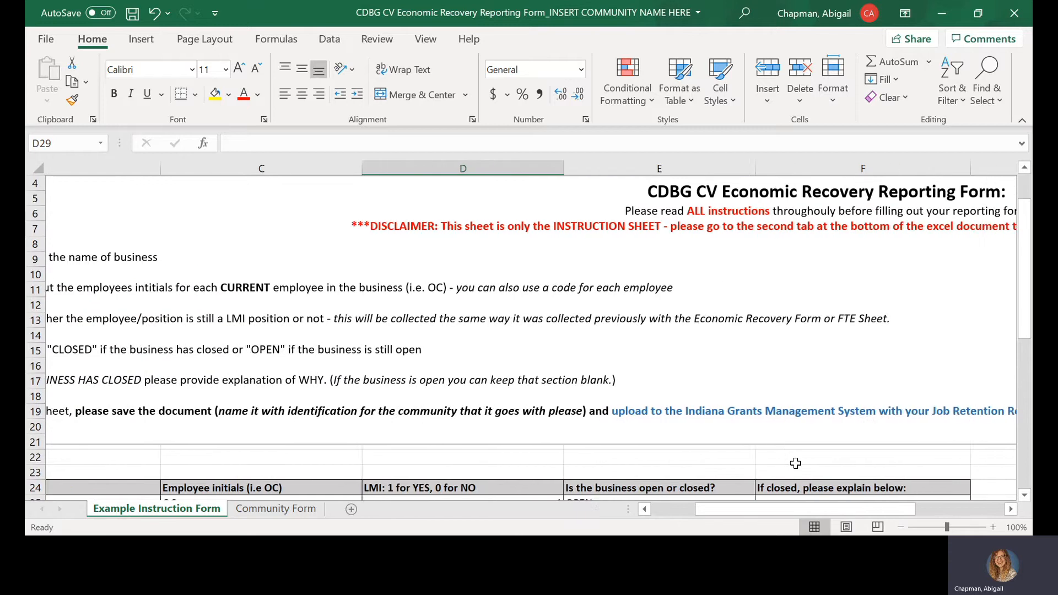
- Read the rest of instruction 6 on uploading the form with the Job Retention Reporting report, along with the sheet's disclaimer
{"action": "scroll", "coordinate": [795, 462], "scroll_direction": "right", "scroll_amount": 4}
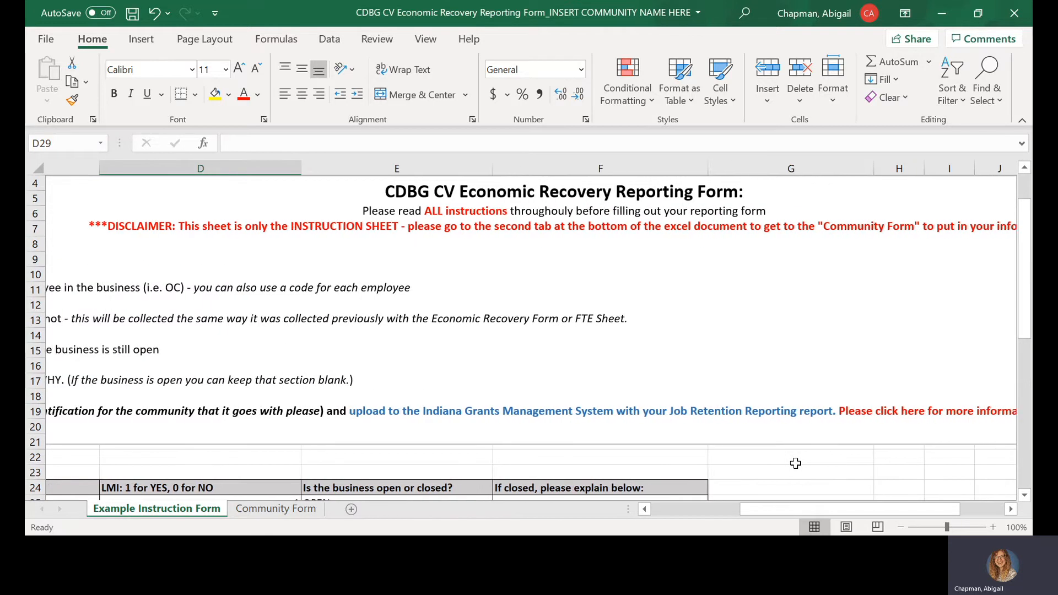
{"action": "scroll", "coordinate": [795, 463], "scroll_direction": "right", "scroll_amount": 1}
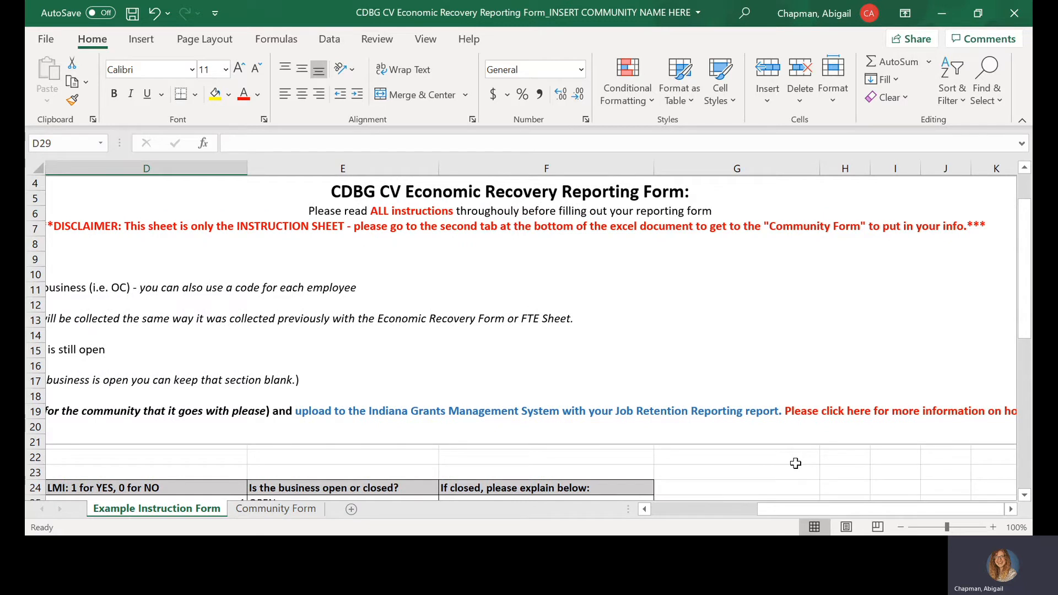
{"action": "scroll", "coordinate": [625, 462], "scroll_direction": "left", "scroll_amount": 8}
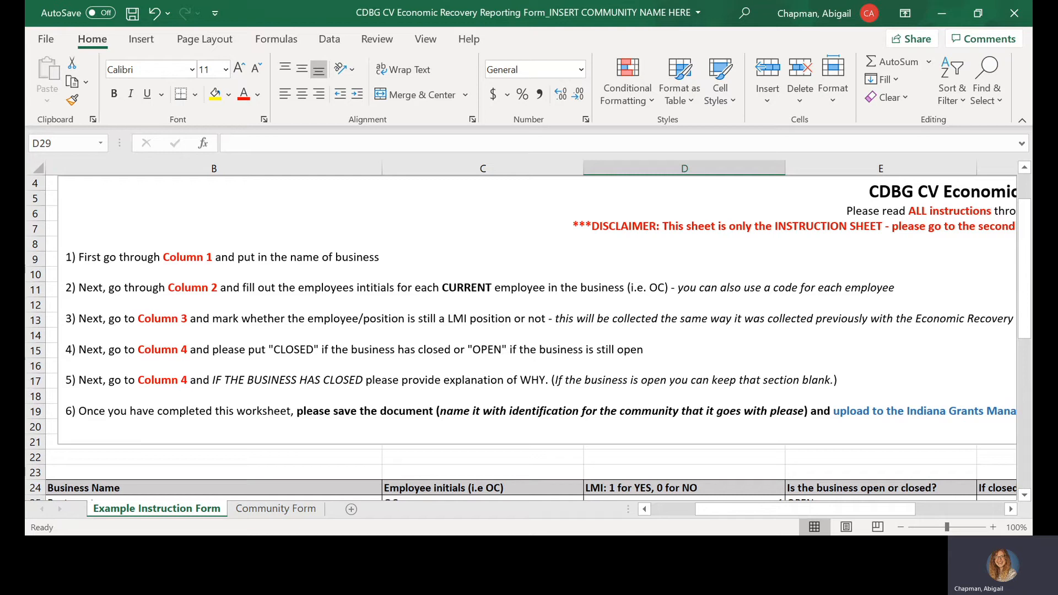
- Switch to the Indiana grants site in Chrome and start a new Job Retention Business Report for the CDBG grant
{"action": "left_click", "coordinate": [515, 546]}
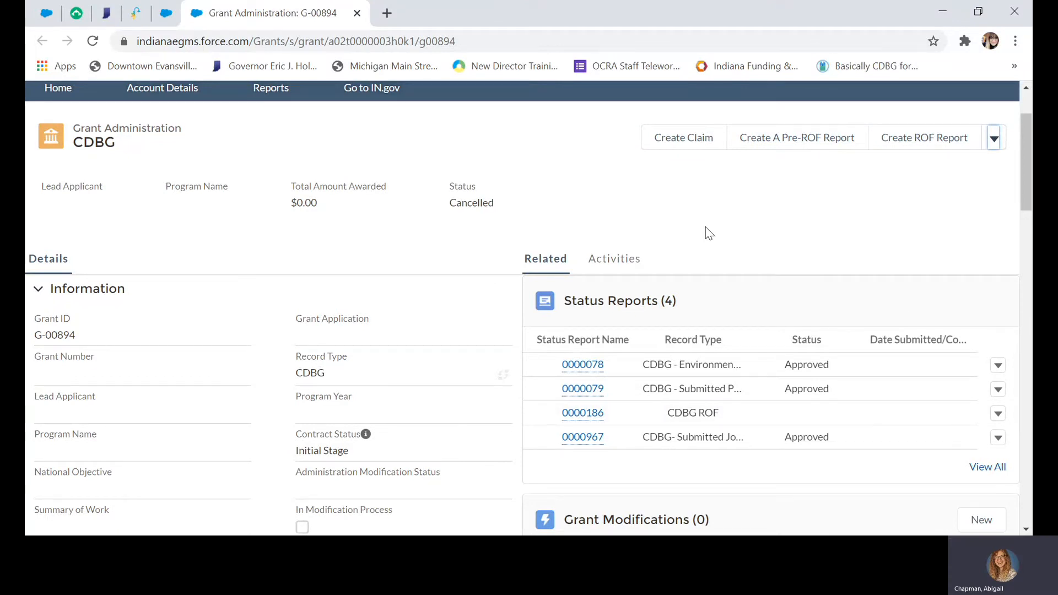
{"action": "scroll", "coordinate": [859, 220], "scroll_direction": "up", "scroll_amount": 2}
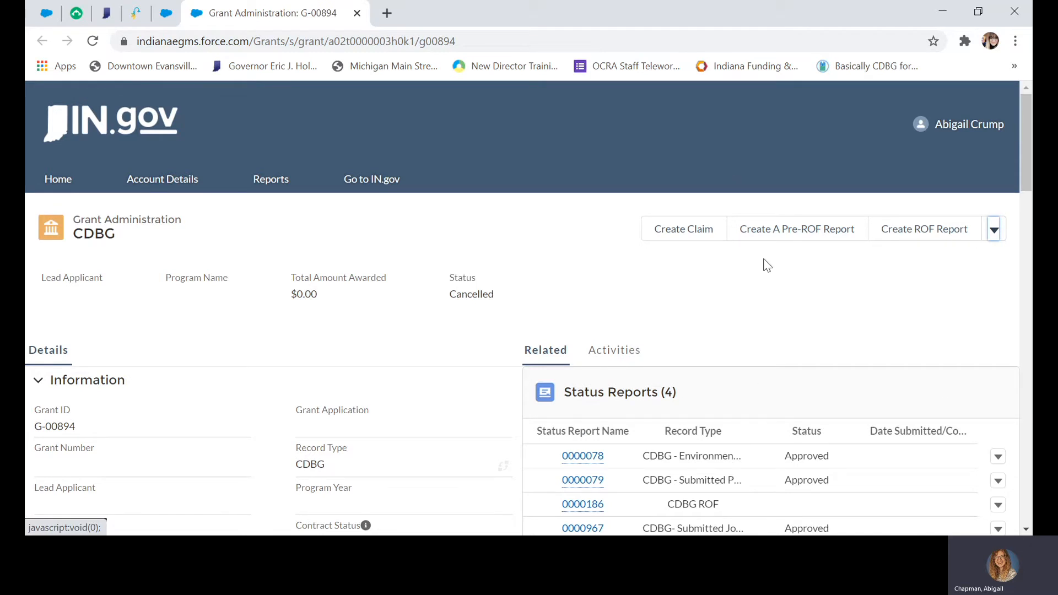
{"action": "left_click", "coordinate": [995, 231]}
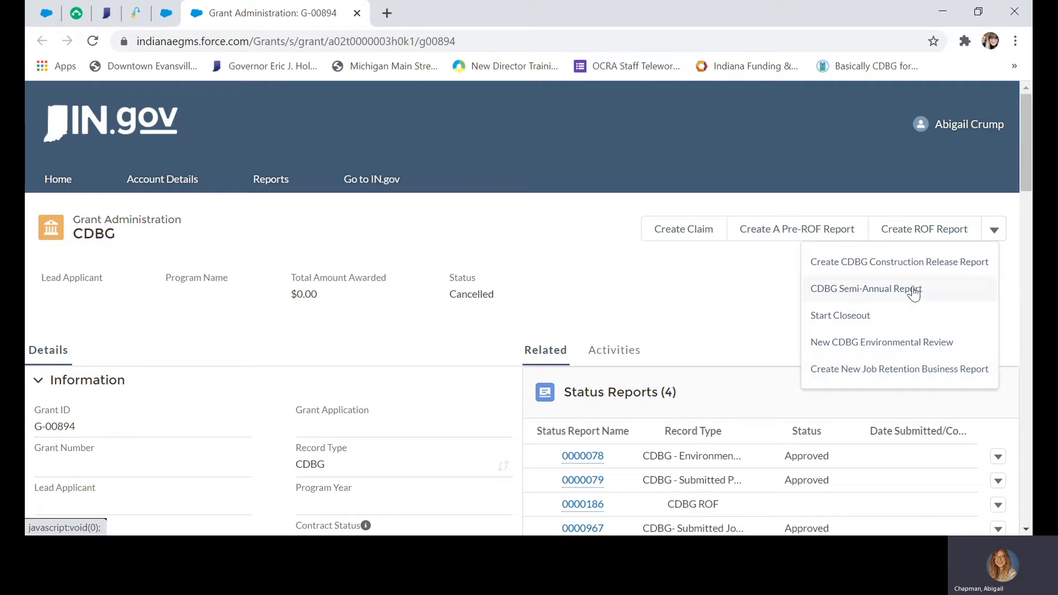
{"action": "left_click", "coordinate": [928, 380]}
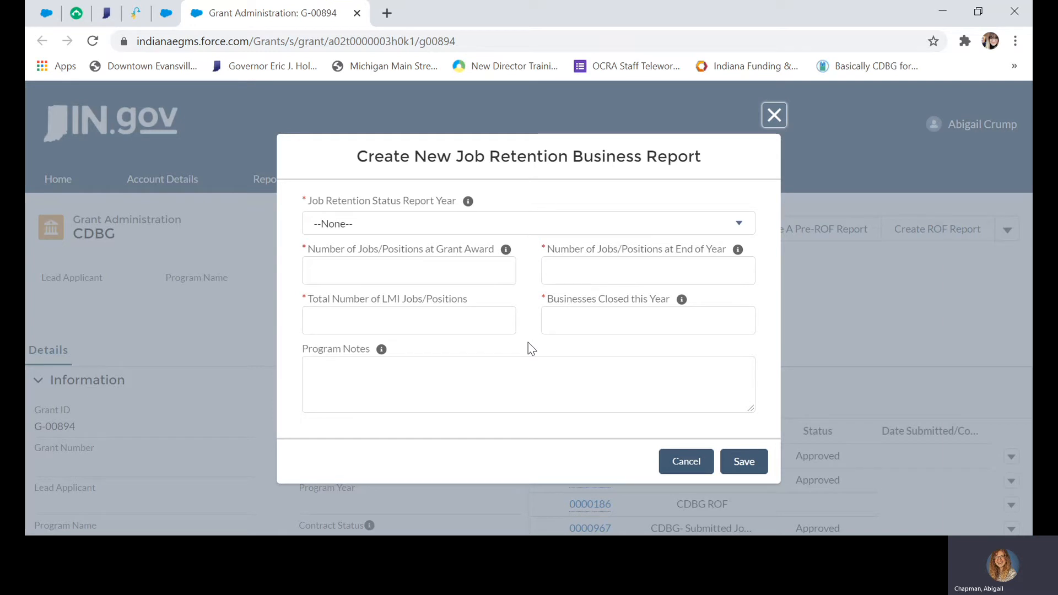
- Set the report year to 2021, with 56 jobs/positions at grant award and 49 at end of year
{"action": "mouse_move", "coordinate": [470, 204]}
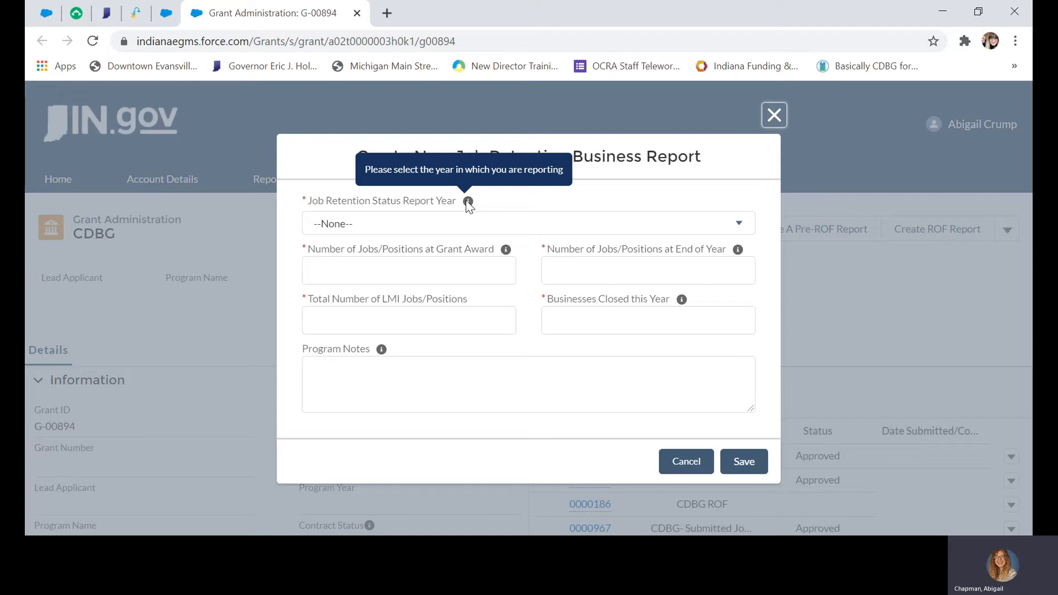
{"action": "left_click", "coordinate": [475, 230]}
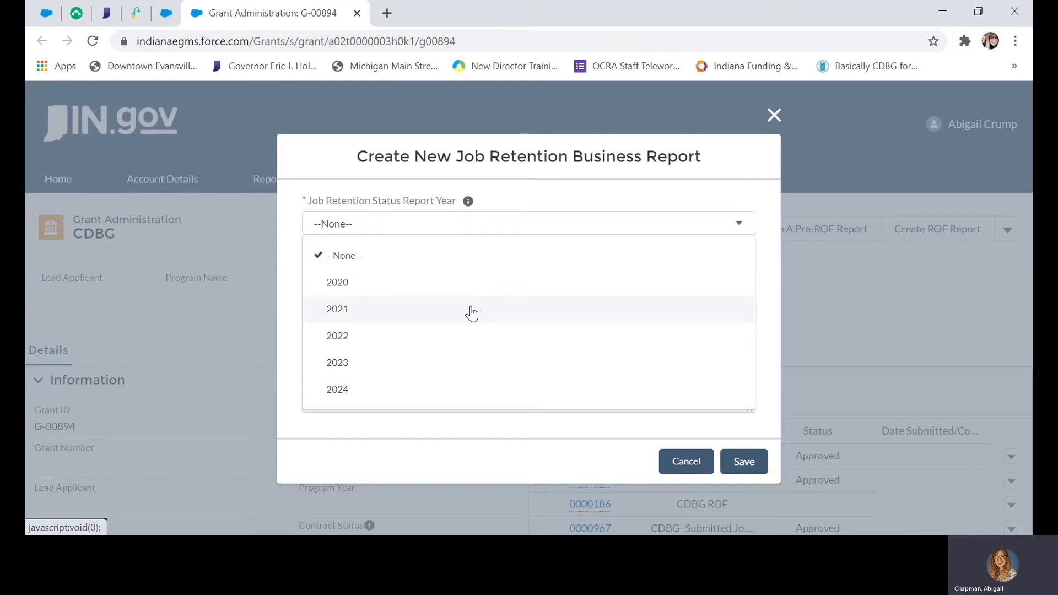
{"action": "left_click", "coordinate": [471, 313]}
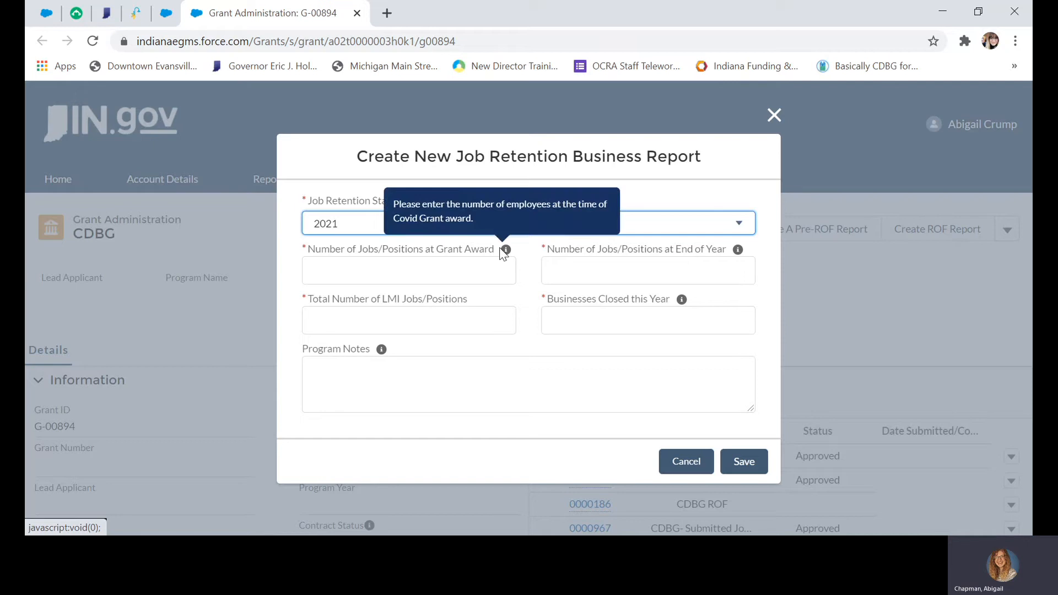
{"action": "left_click", "coordinate": [405, 267]}
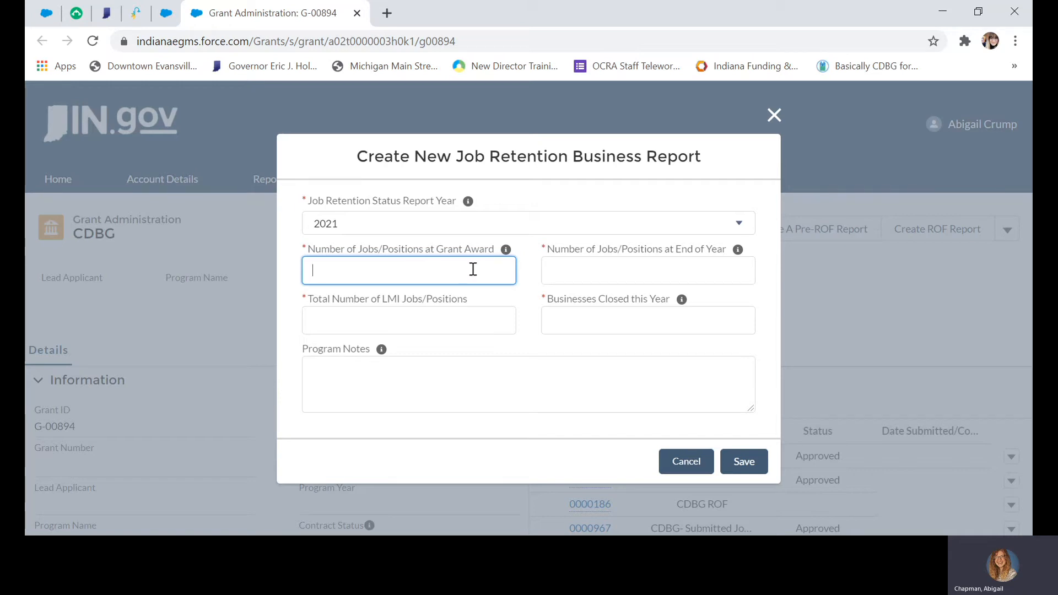
{"action": "type", "text": "56"}
{"action": "left_click", "coordinate": [597, 268]}
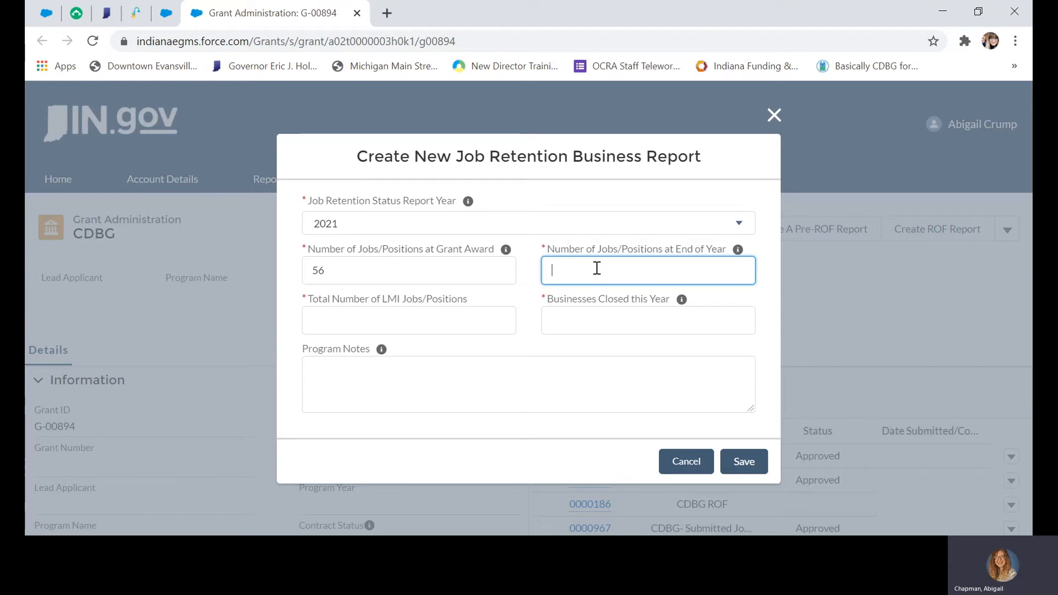
{"action": "type", "text": "49"}
- Enter 32 as the total number of LMI jobs/positions and 0 as the businesses closed this year
{"action": "left_click", "coordinate": [417, 312]}
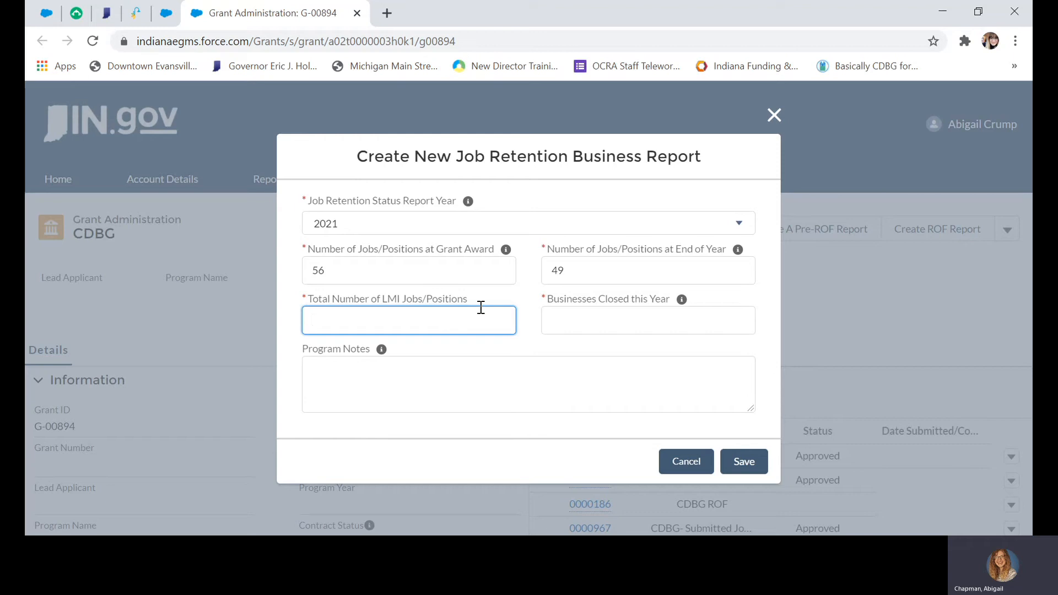
{"action": "type", "text": "32"}
{"action": "left_click", "coordinate": [527, 323]}
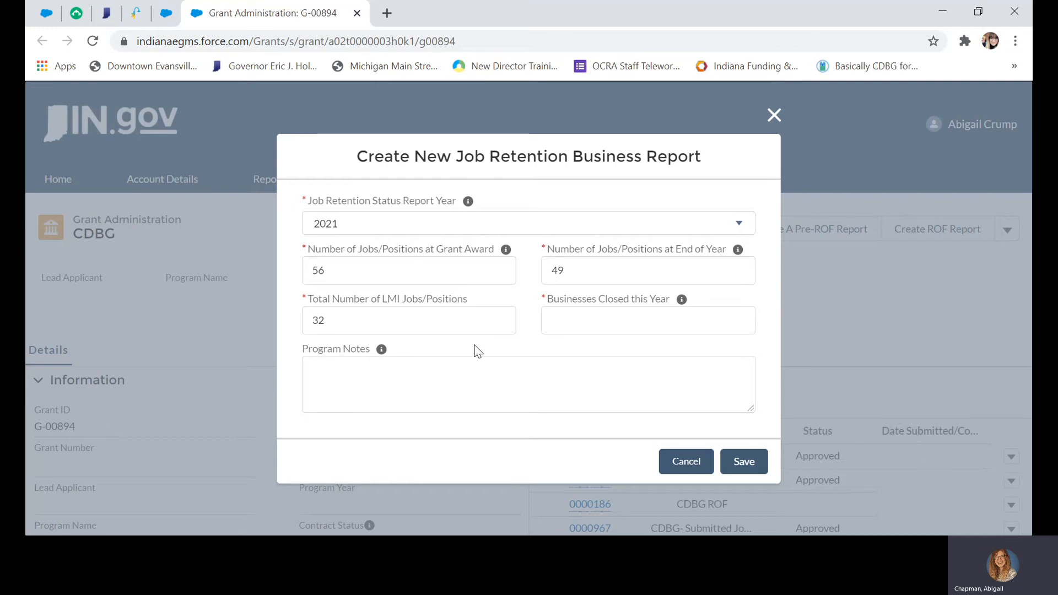
{"action": "mouse_move", "coordinate": [683, 301]}
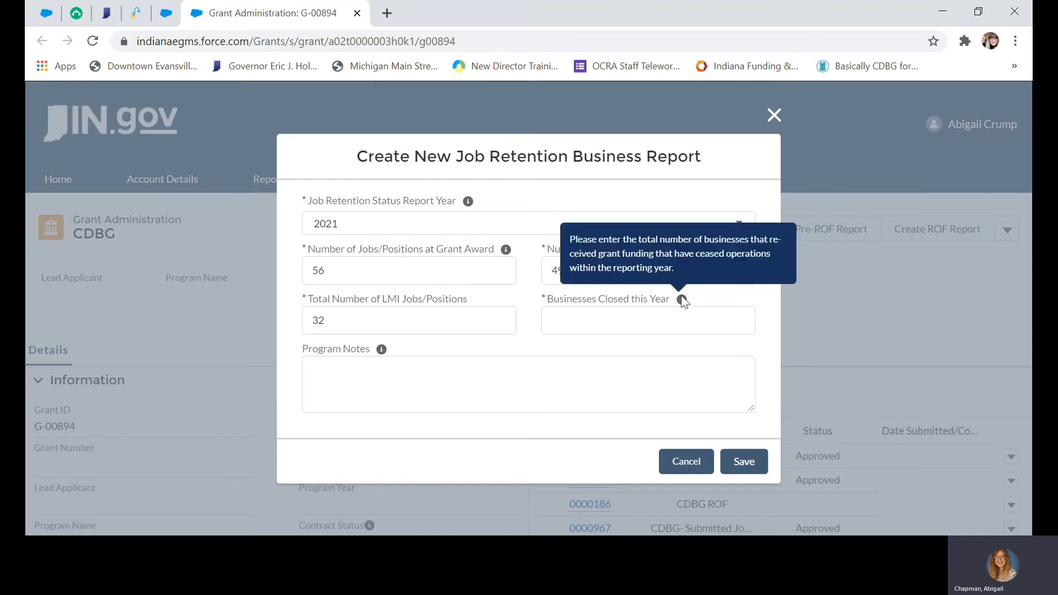
{"action": "left_click", "coordinate": [652, 310]}
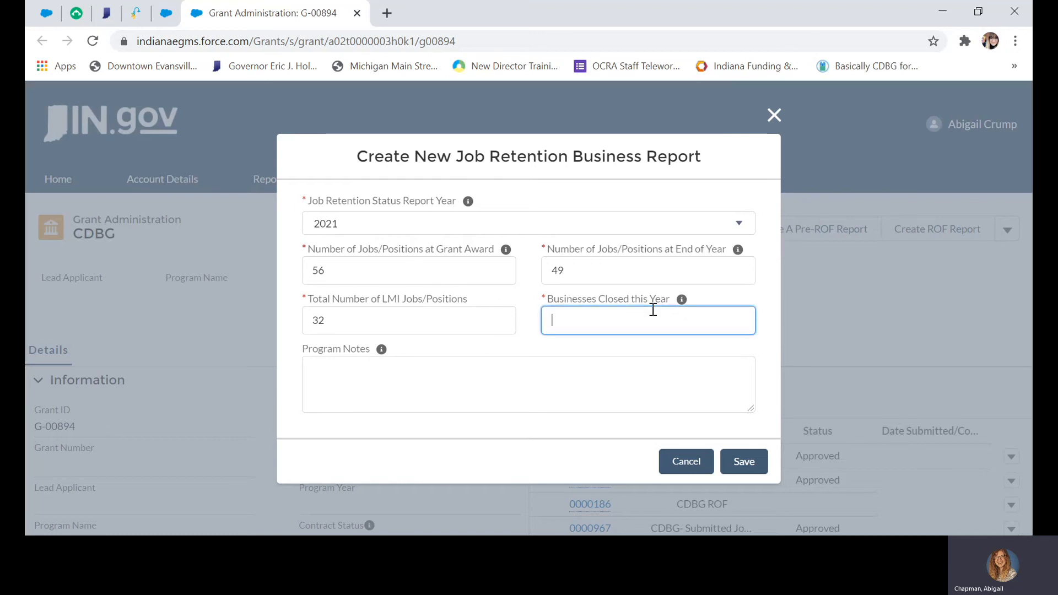
{"action": "type", "text": "0"}
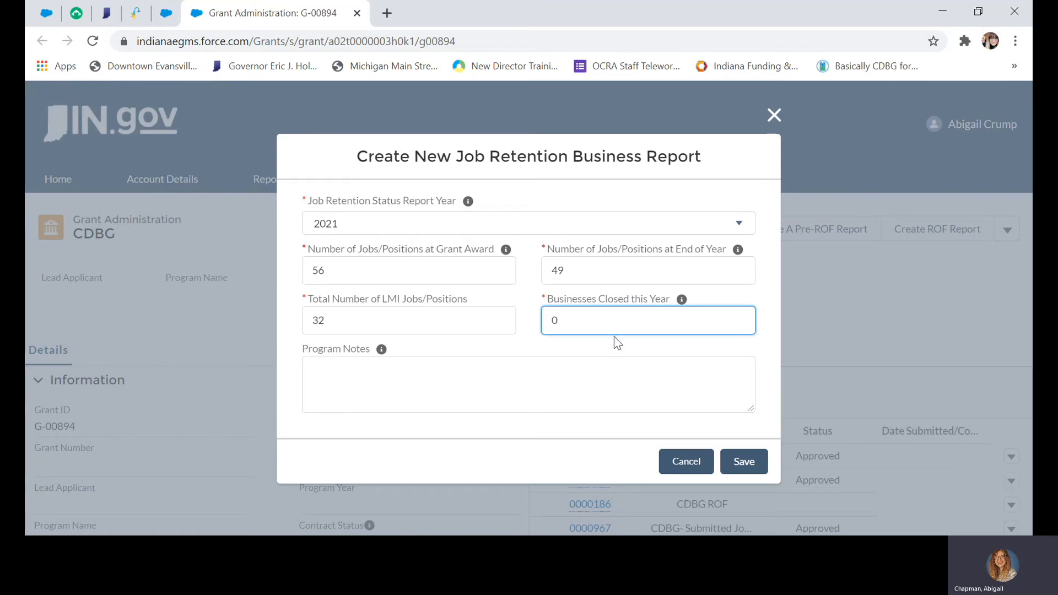
- Enter "Great" as the program notes and save the job retention business report
{"action": "left_click", "coordinate": [594, 366]}
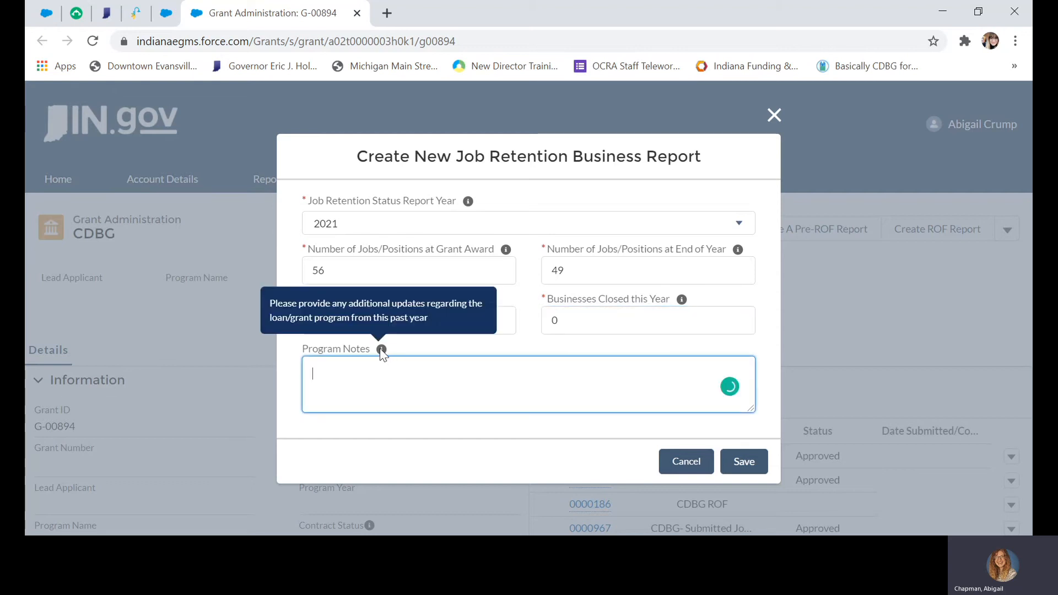
{"action": "mouse_move", "coordinate": [382, 350]}
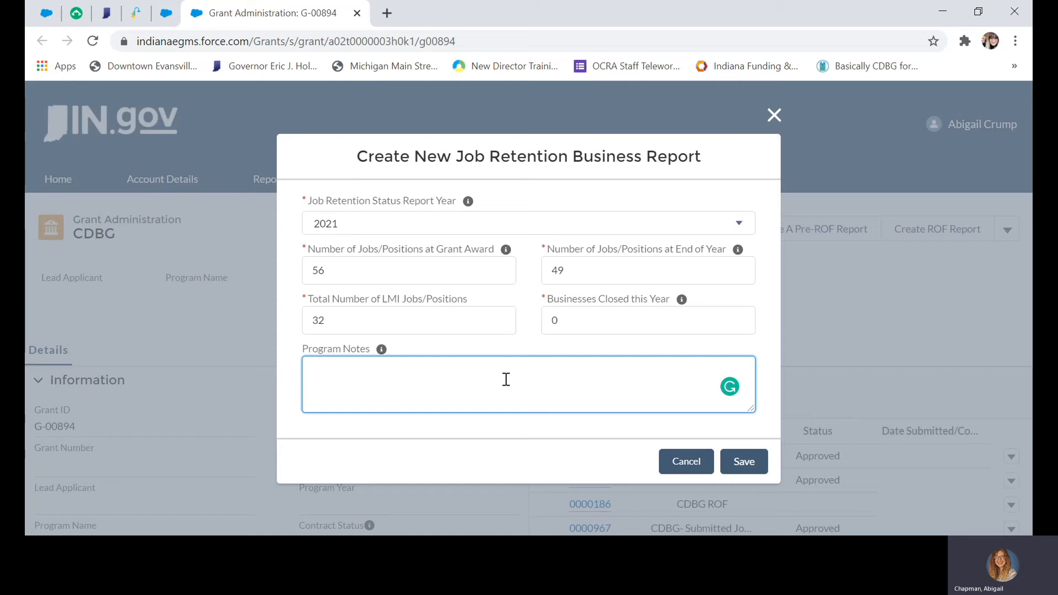
{"action": "type", "text": "Great"}
{"action": "left_click", "coordinate": [749, 466]}
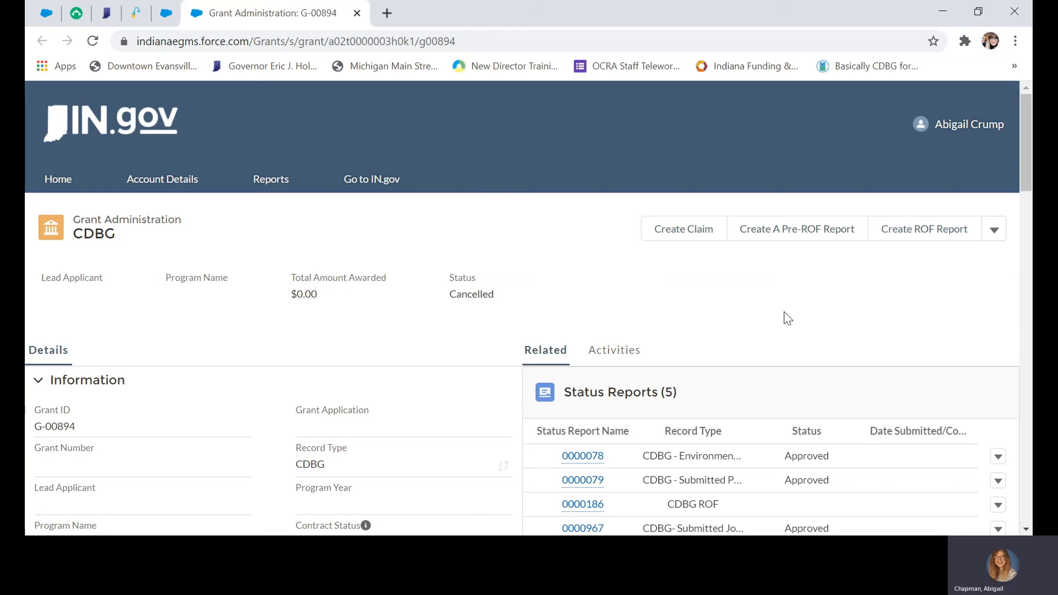
- Look over the grant's available report actions, its Status Reports list and the Files section where documents can be uploaded
{"action": "scroll", "coordinate": [785, 315], "scroll_direction": "down", "scroll_amount": 1}
{"action": "scroll", "coordinate": [788, 319], "scroll_direction": "up", "scroll_amount": 1}
{"action": "left_click", "coordinate": [995, 231]}
{"action": "left_click", "coordinate": [994, 232]}
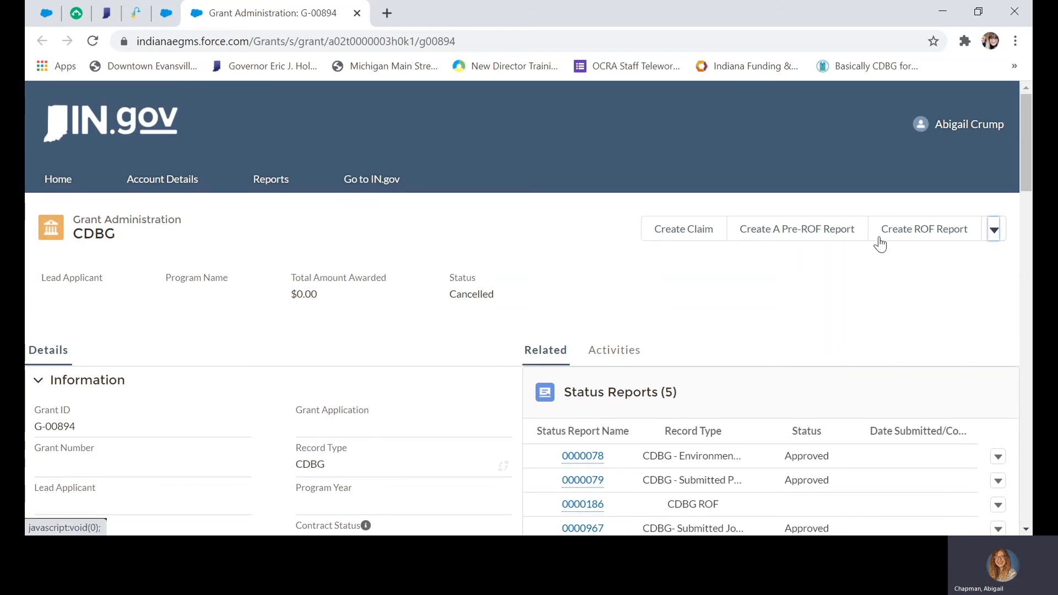
{"action": "scroll", "coordinate": [637, 307], "scroll_direction": "down", "scroll_amount": 3}
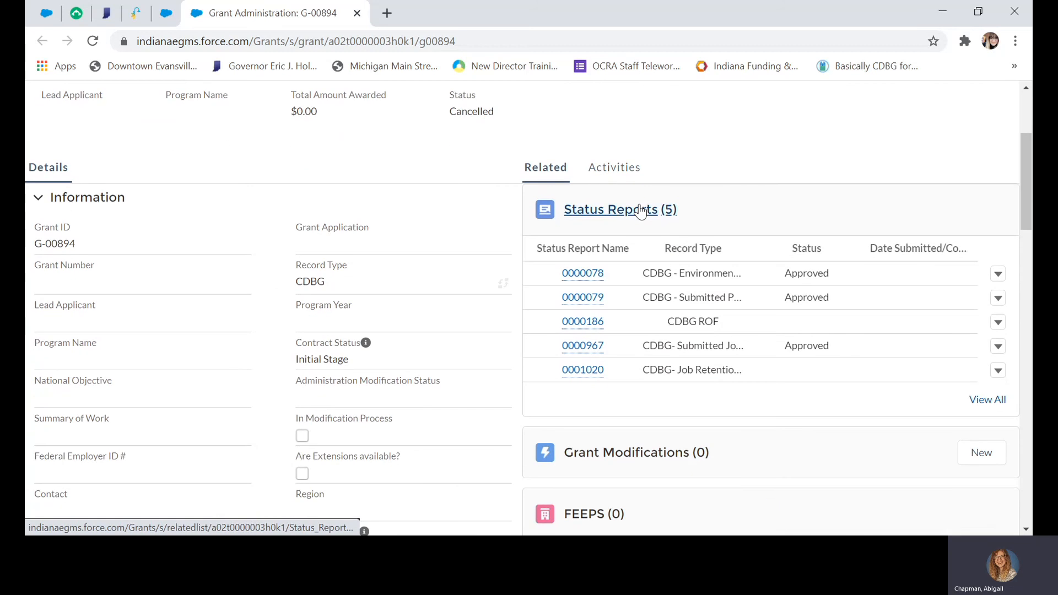
{"action": "scroll", "coordinate": [631, 168], "scroll_direction": "down", "scroll_amount": 2}
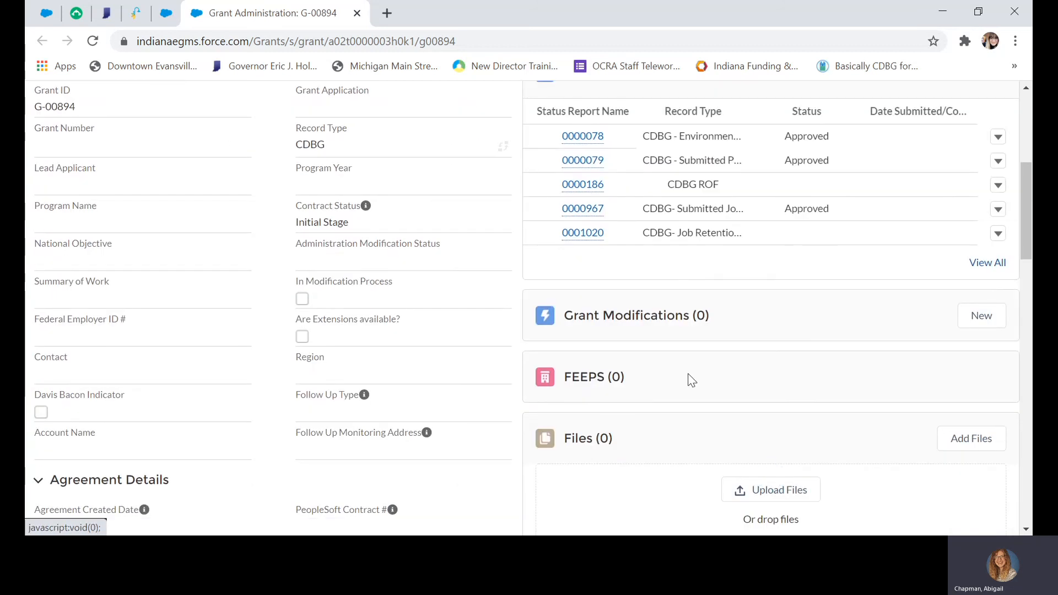
{"action": "scroll", "coordinate": [730, 409], "scroll_direction": "down", "scroll_amount": 3}
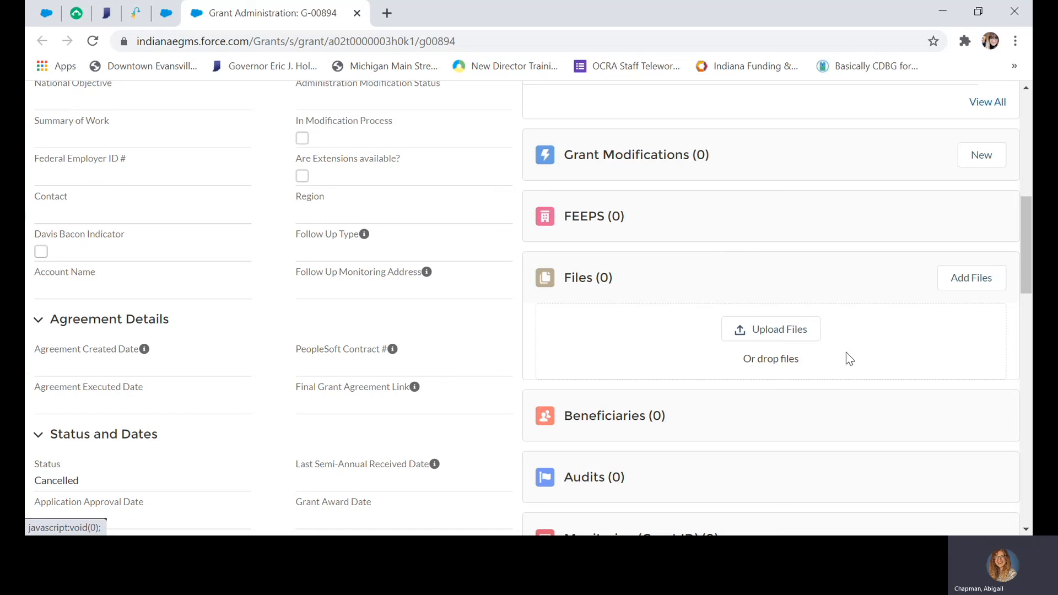
{"action": "scroll", "coordinate": [847, 358], "scroll_direction": "up", "scroll_amount": 6}
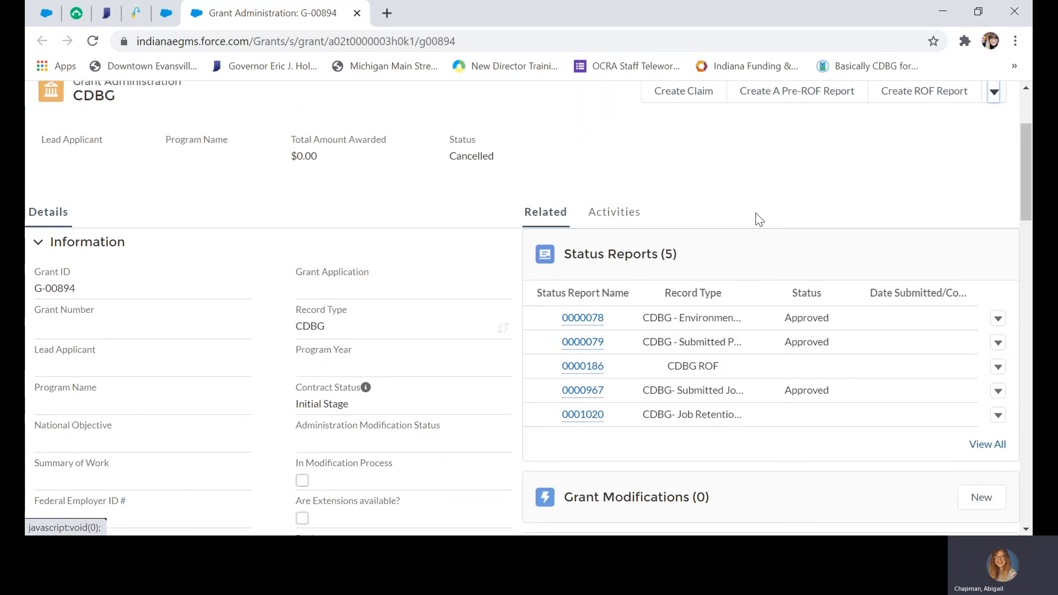
{"action": "scroll", "coordinate": [759, 219], "scroll_direction": "up", "scroll_amount": 3}
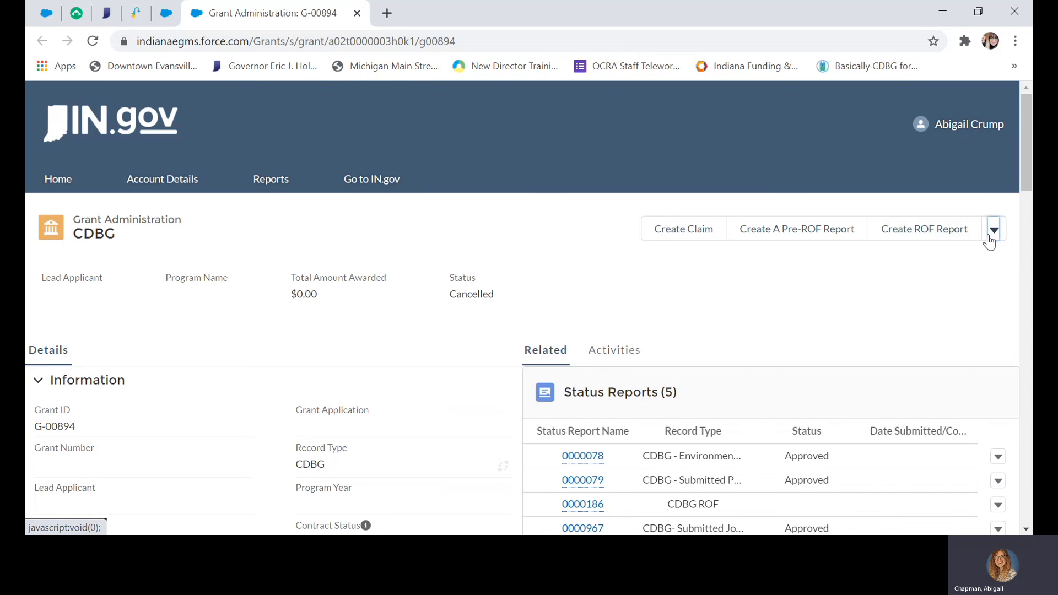